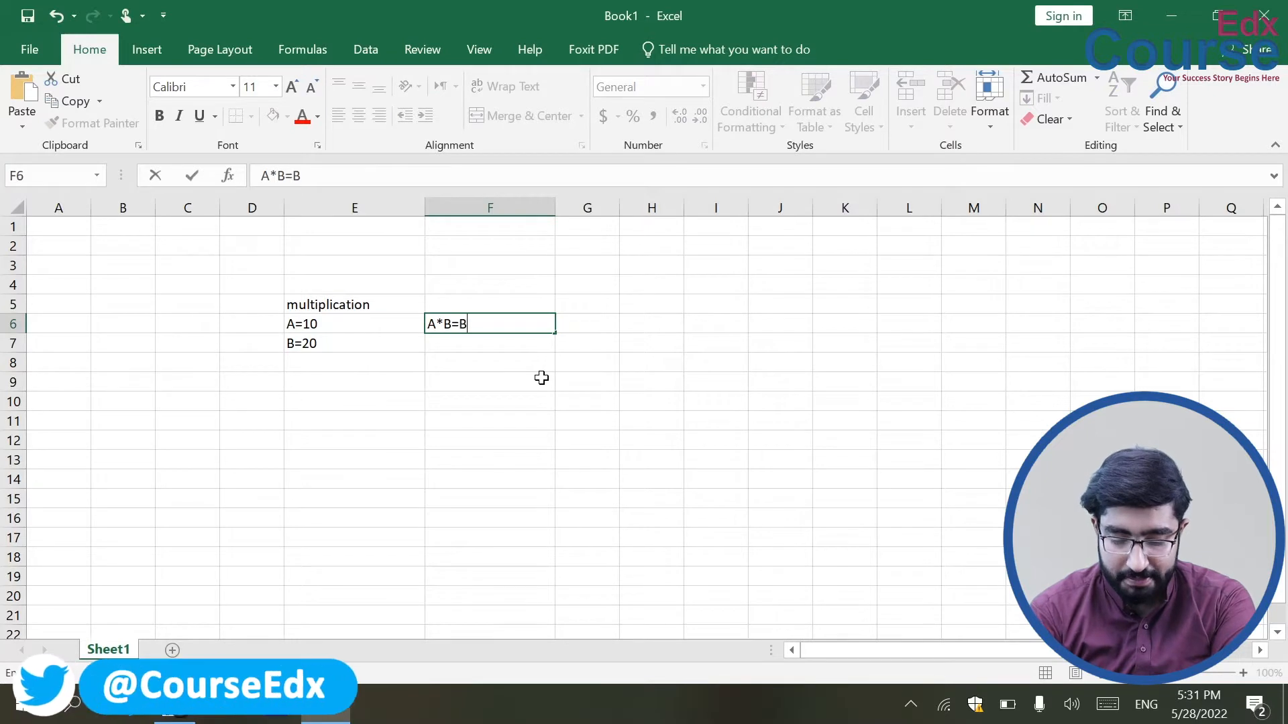
Step: Complete the rule A*B=B*A in cell F6 and enter the example 4*5=5*4 in cell F7
type("*A")
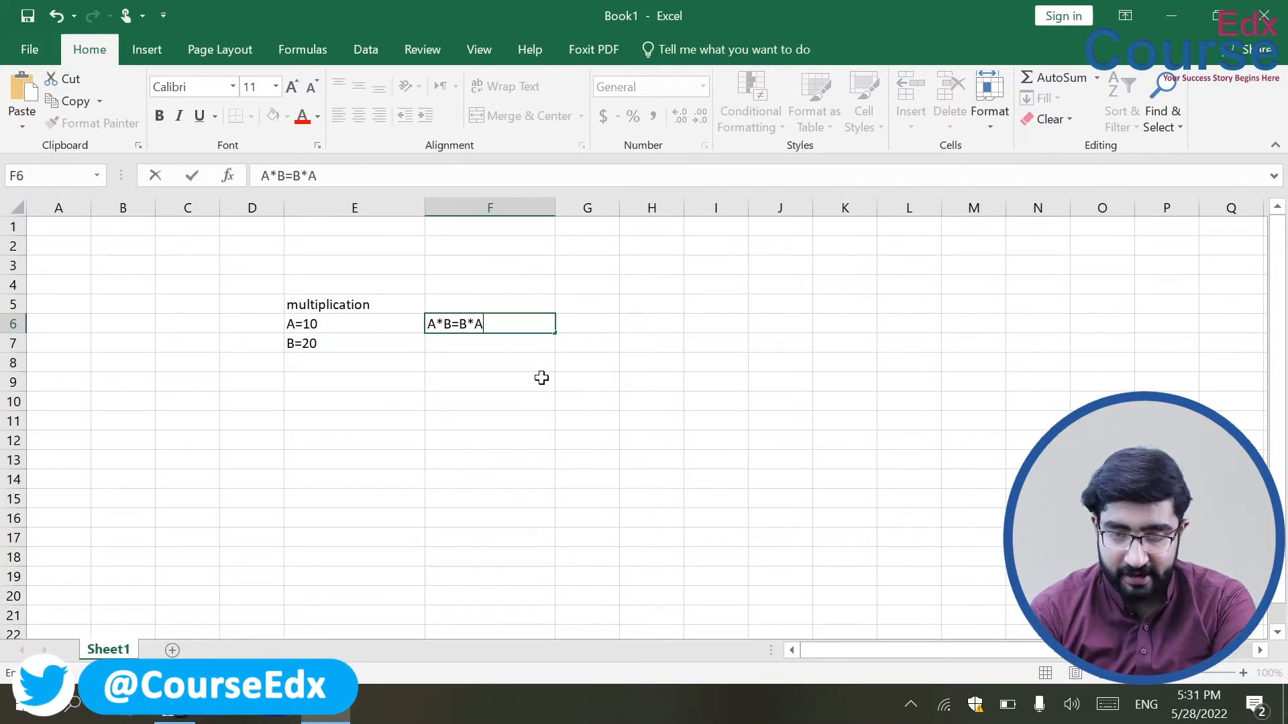
key("Return")
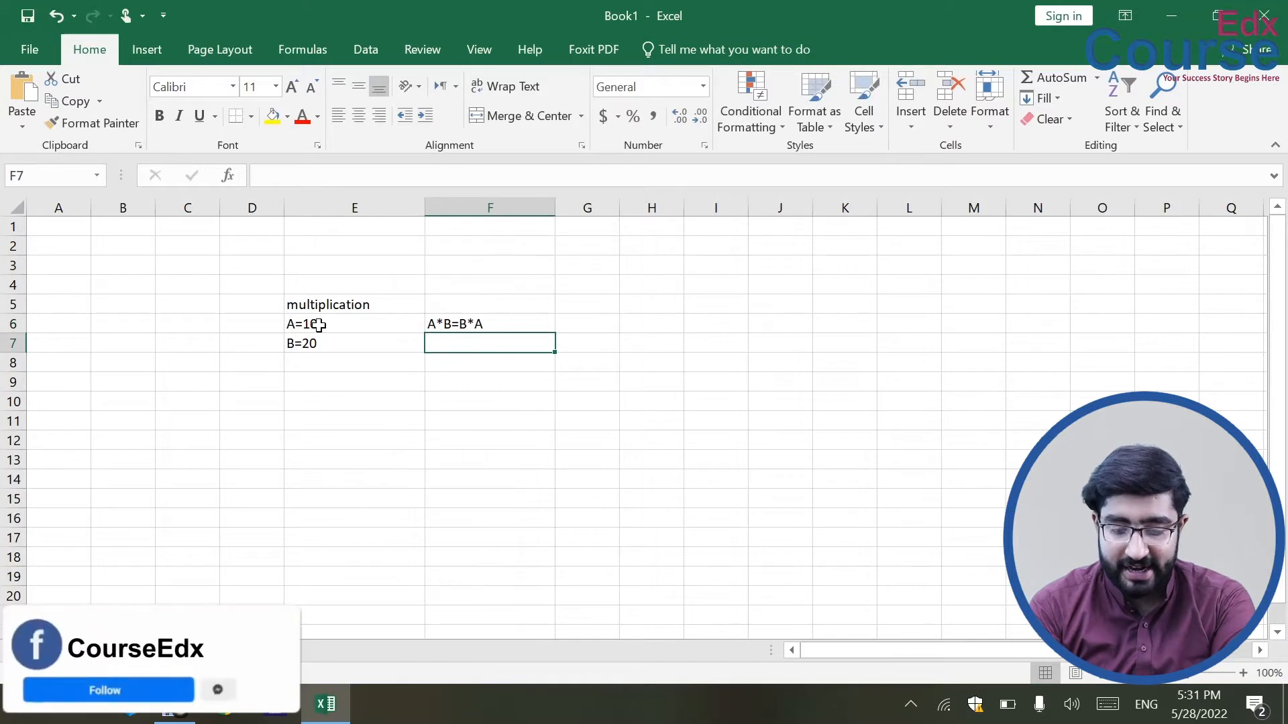
type("10*")
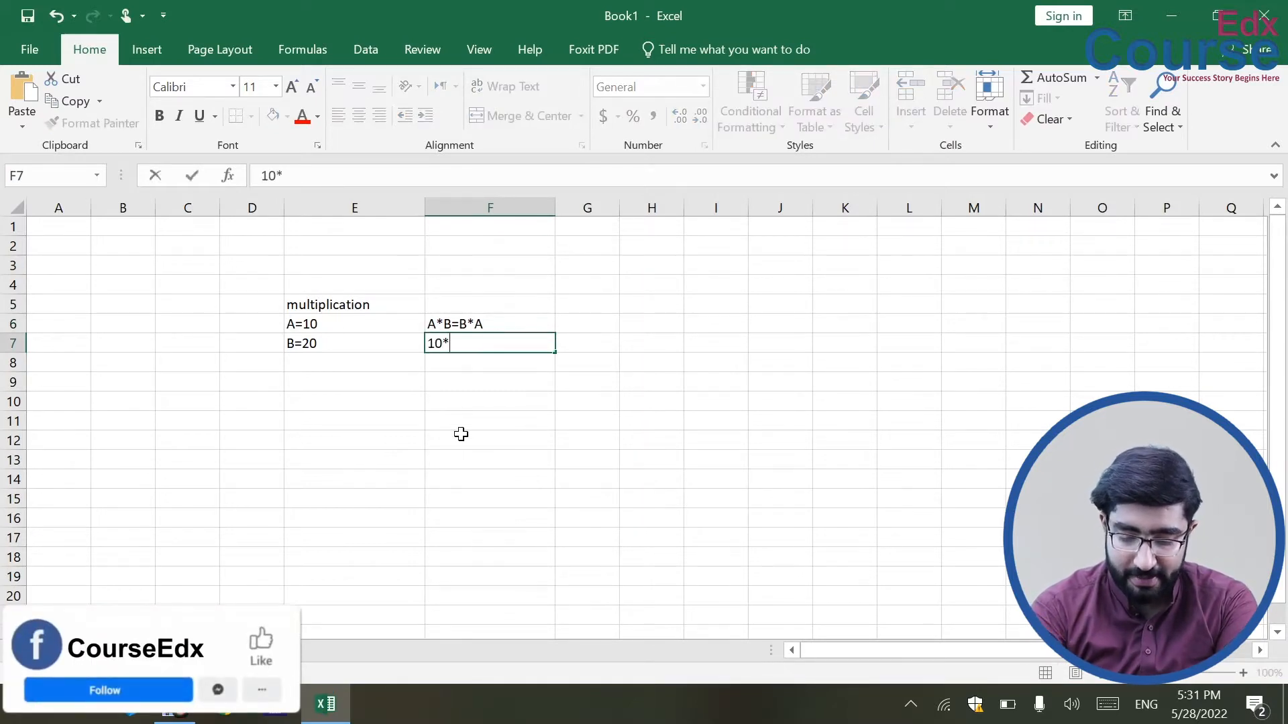
type("20")
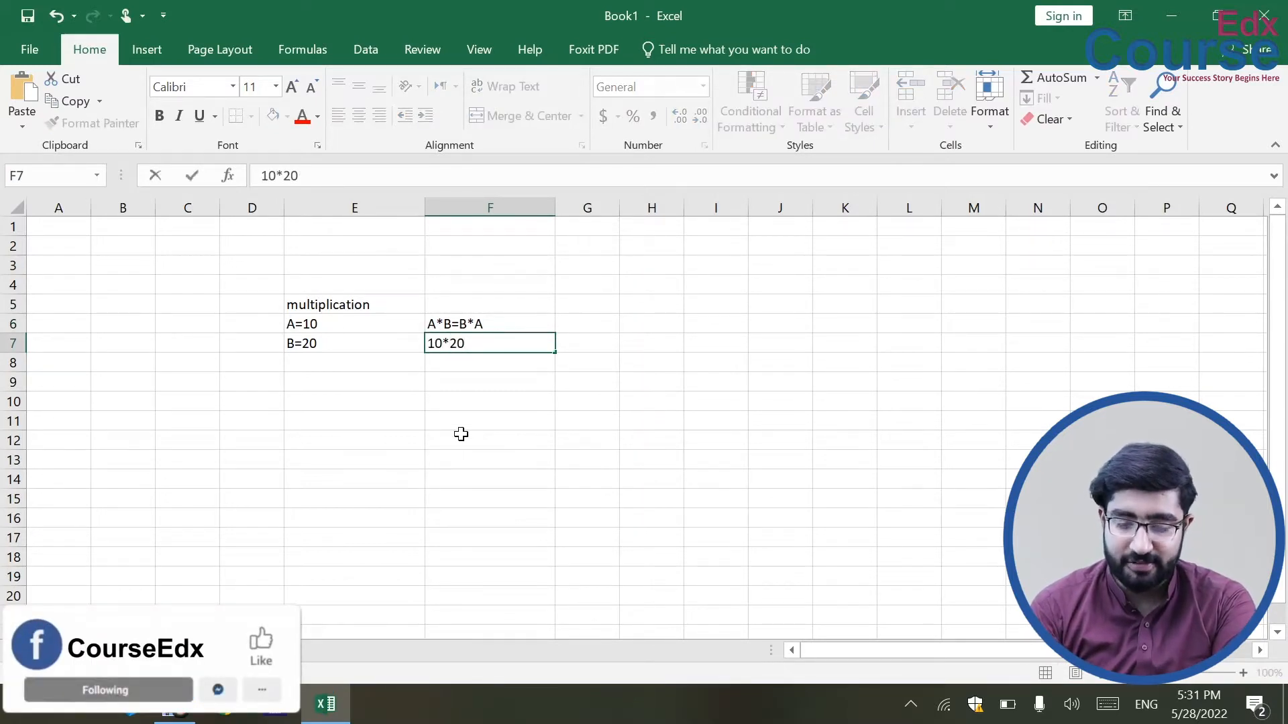
key("BackSpace")
key("BackSpace")
key("BackSpace")
key("BackSpace")
type("4*5=")
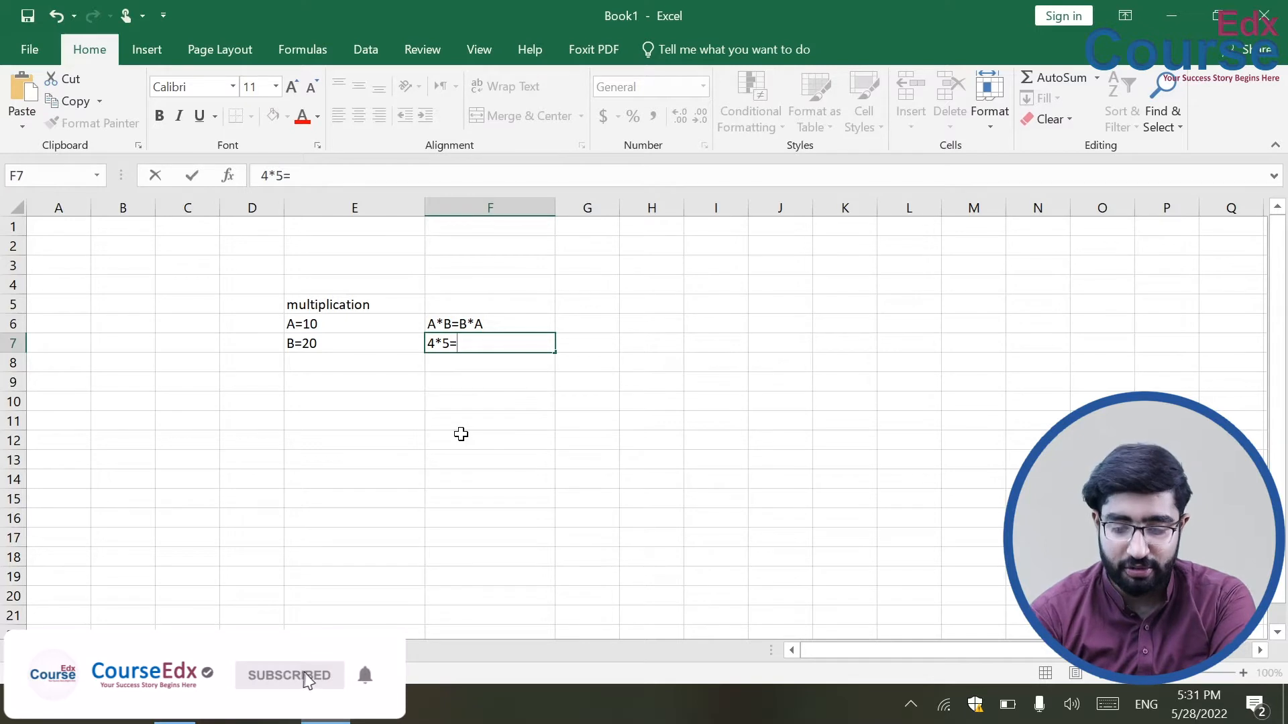
type("5*4")
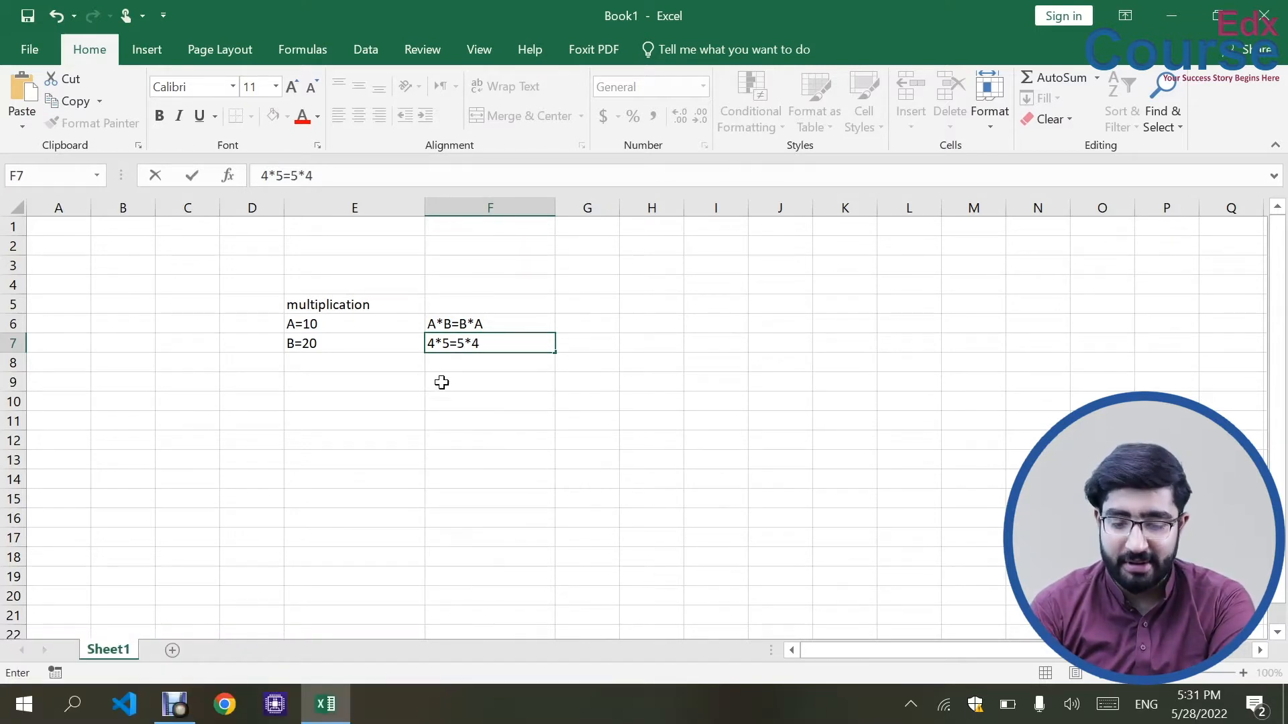
key("Return")
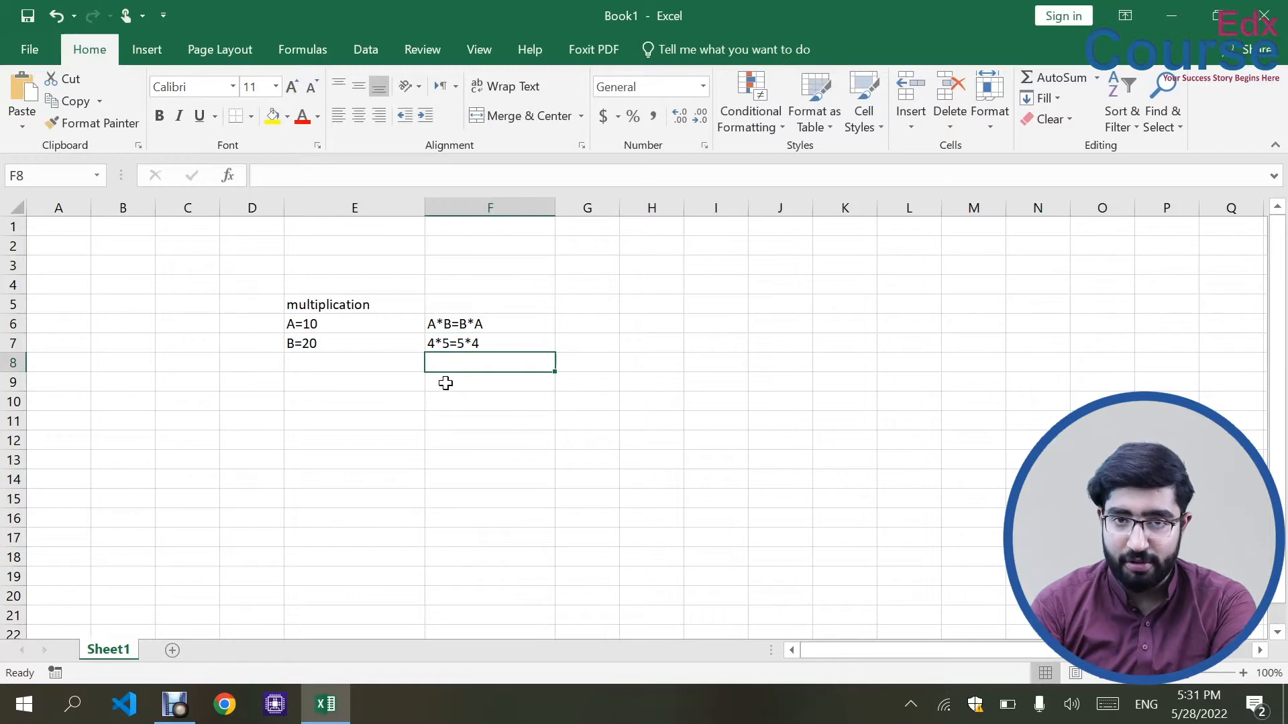
Step: Enter 20=20 in cell F8 and select the range F6:F8
type("20")
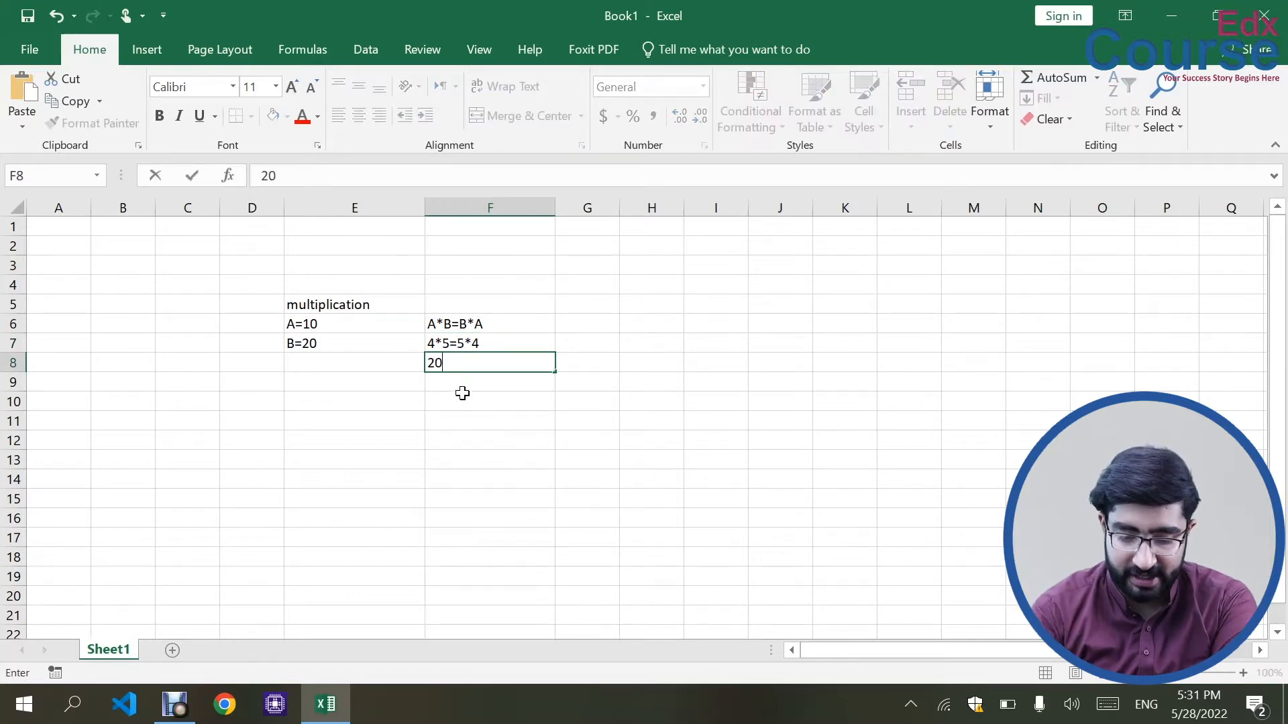
type("=20")
left_click(462, 394)
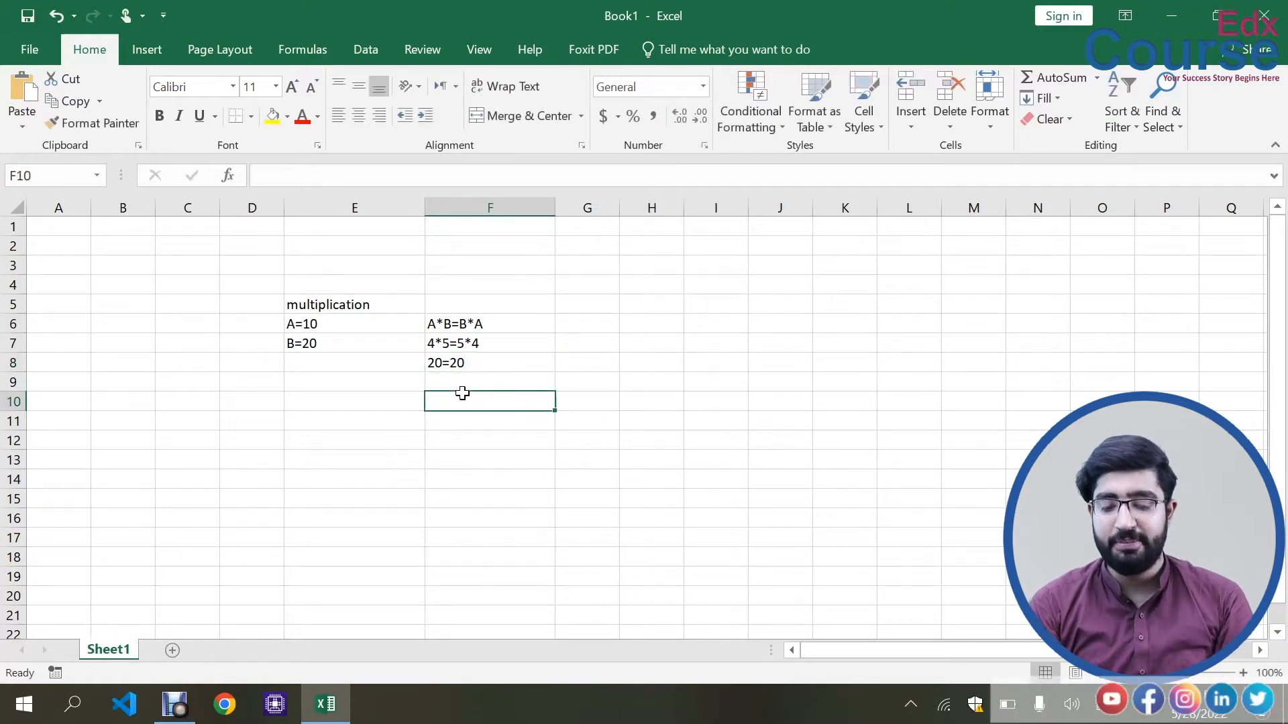
left_click_drag(435, 325, 514, 363)
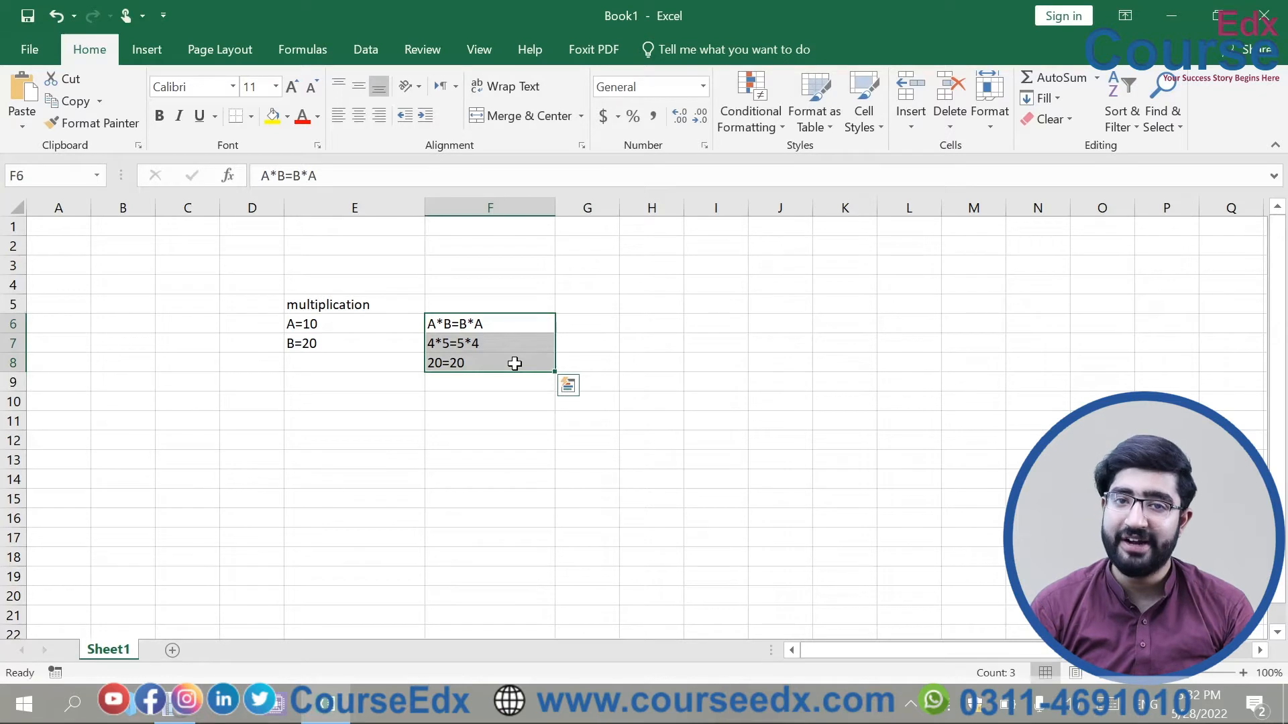
left_click(329, 418)
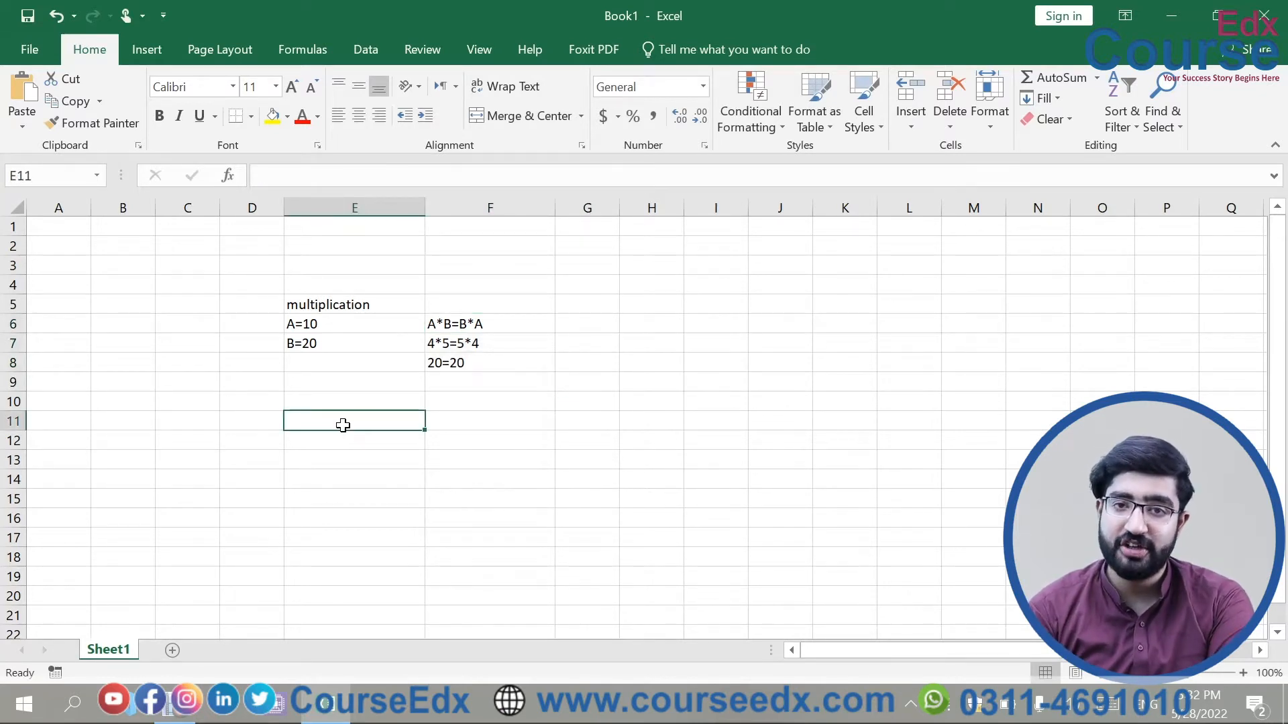
type("=mult")
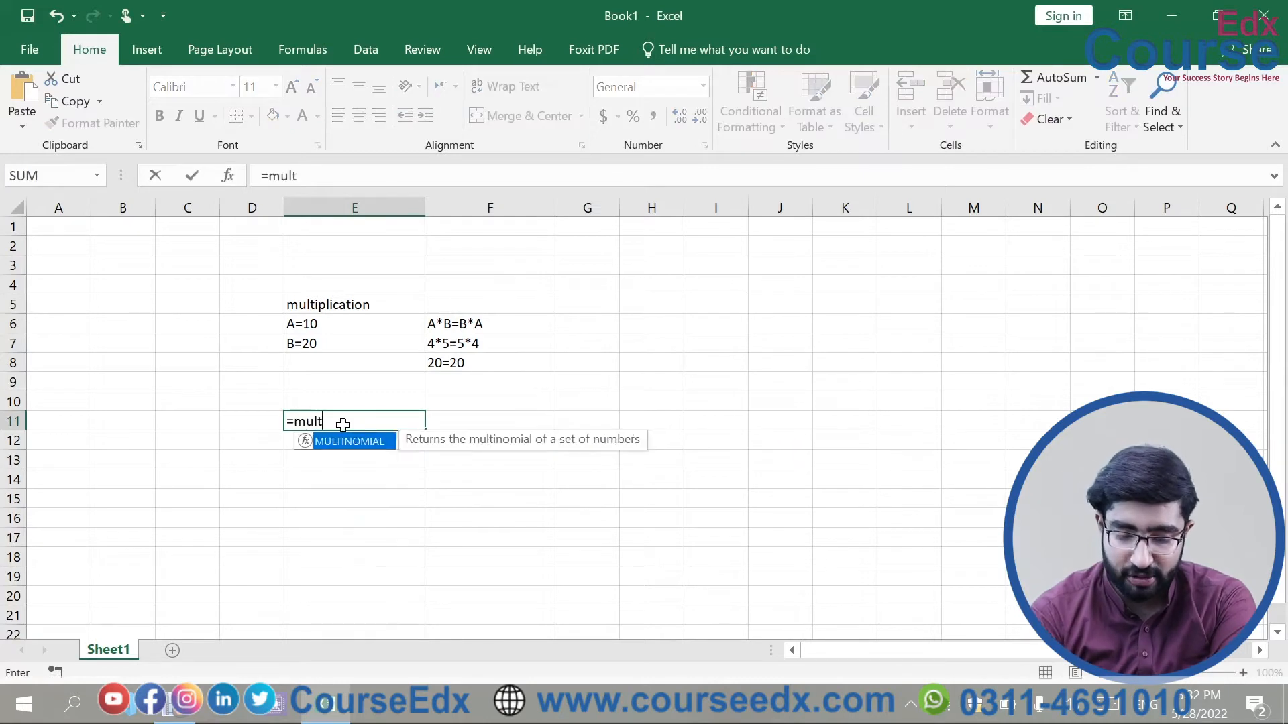
key("BackSpace")
key("BackSpace")
key("BackSpace")
key("BackSpace")
key("BackSpace")
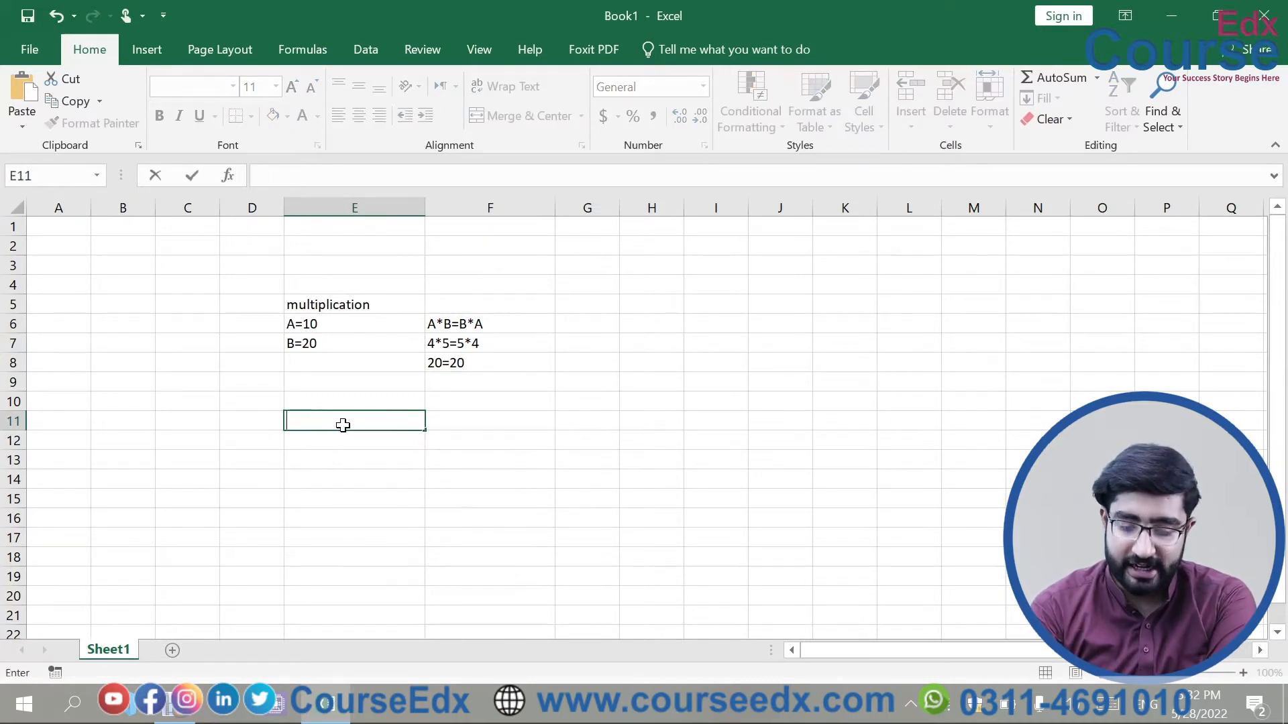
type("=produ")
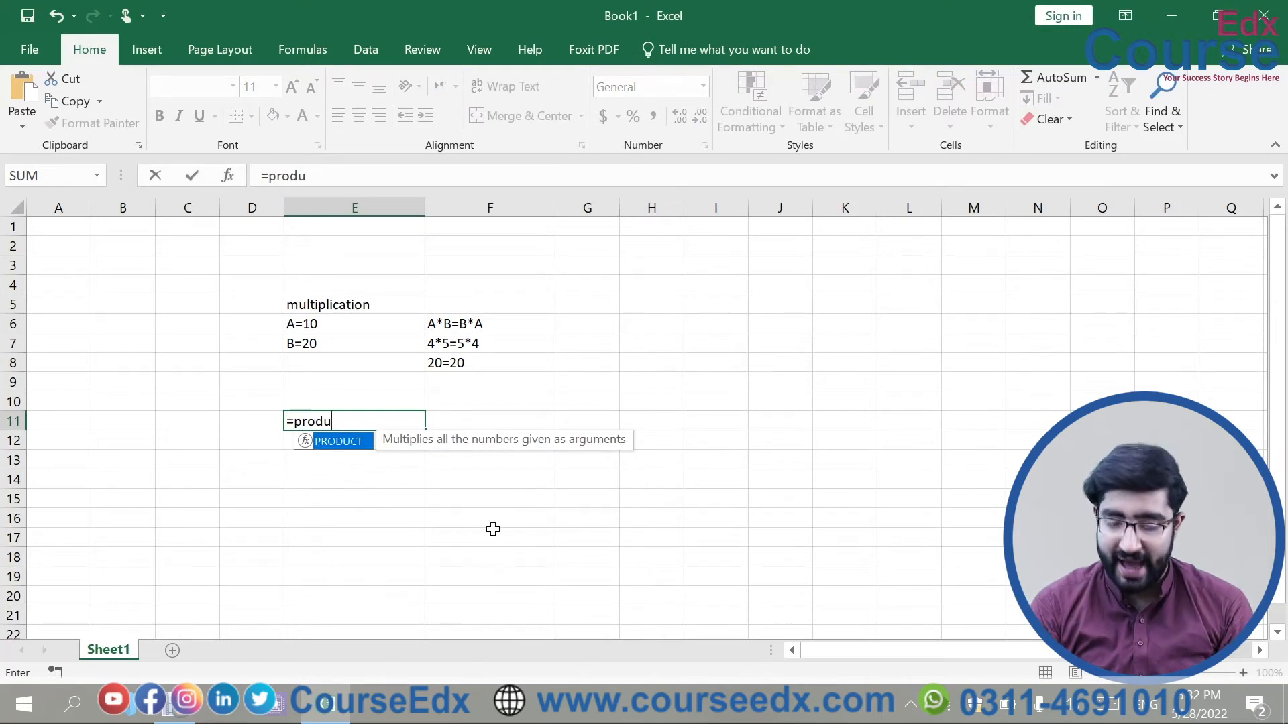
key("Escape")
key("Escape")
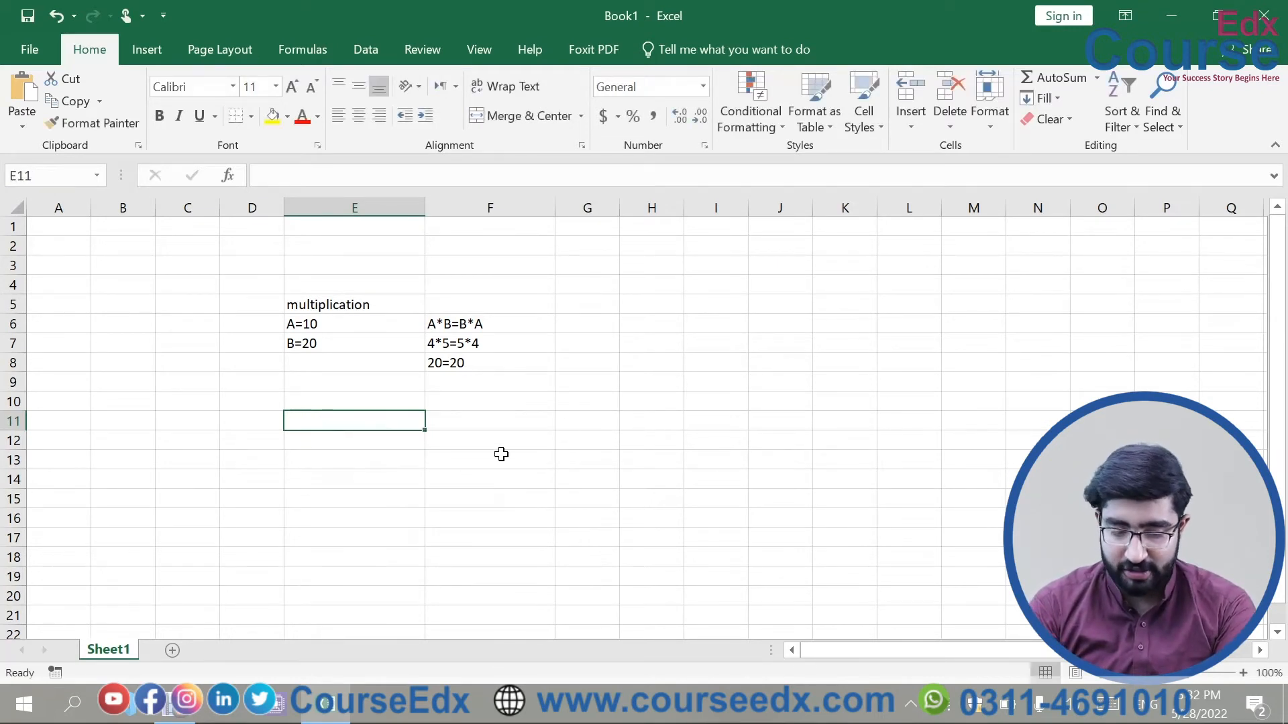
left_click(587, 421)
Step: Enter the numbers 2, 3 and 4 in cells H6 to H8
left_click(663, 326)
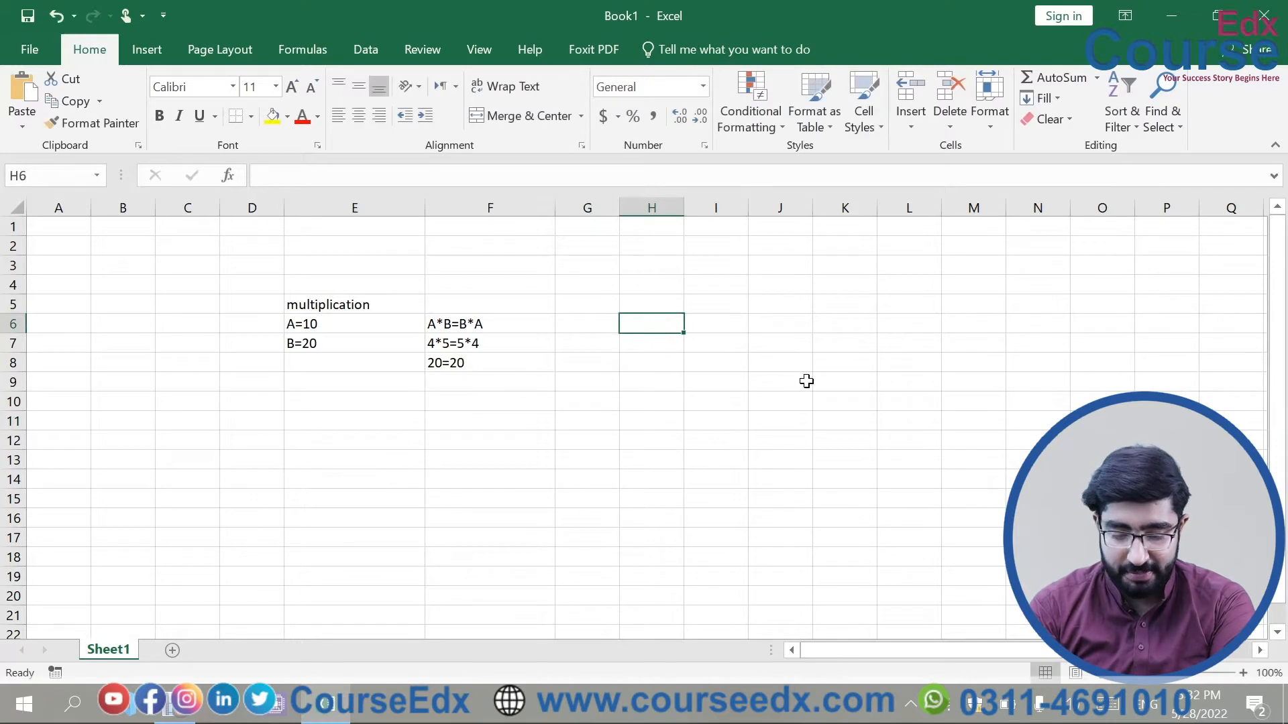
type("2")
key("Return")
type("3")
key("Return")
type("4")
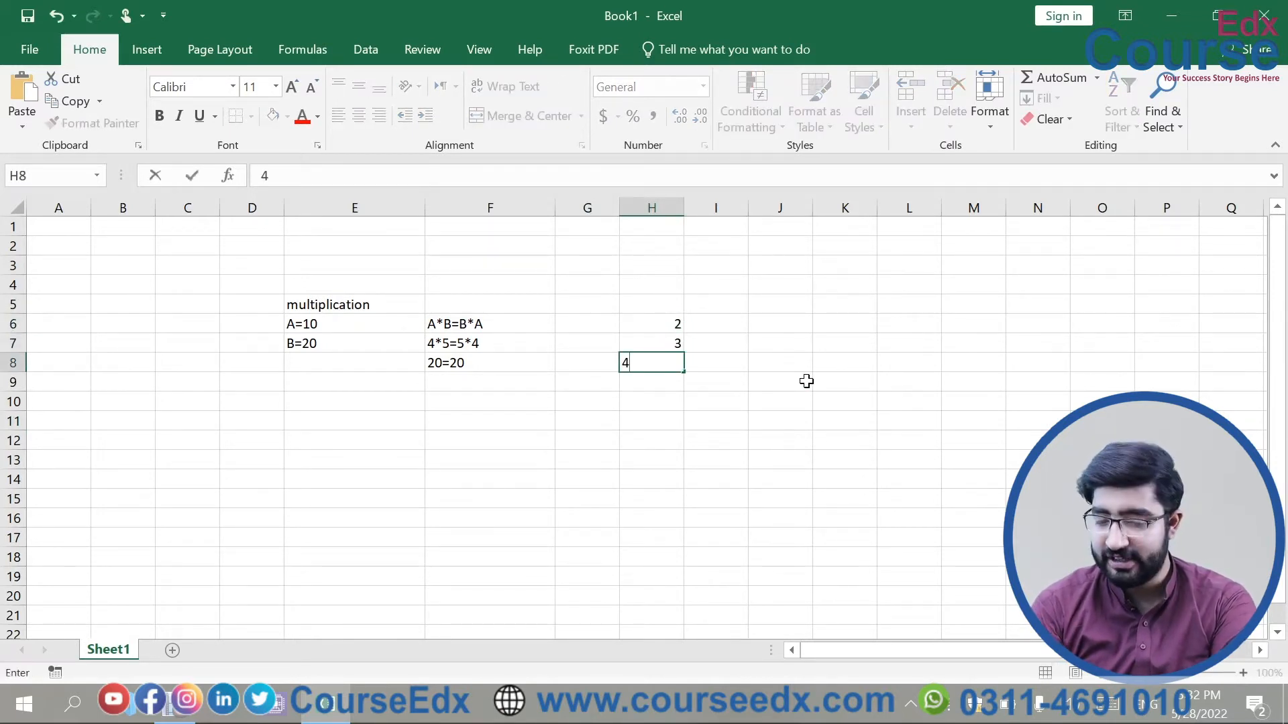
left_click(671, 383)
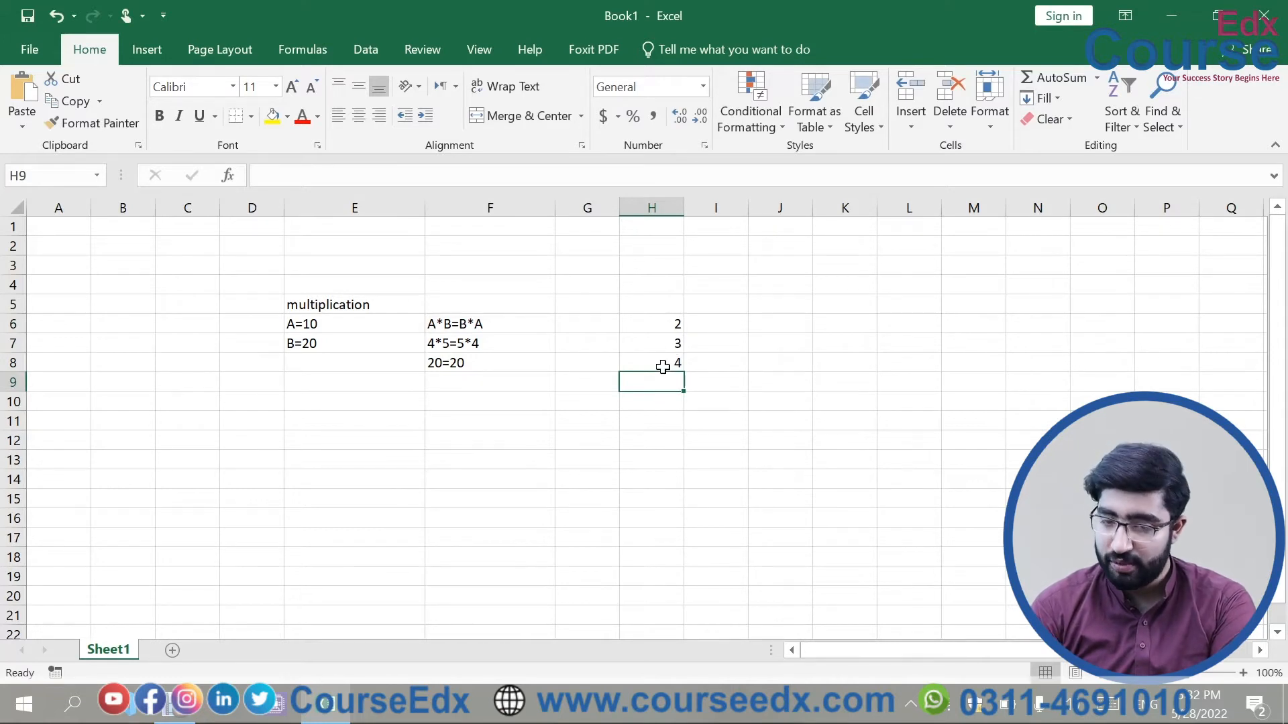
Step: Multiply the numbers in H6:H8 with a PRODUCT formula in cell H9
type("=pro")
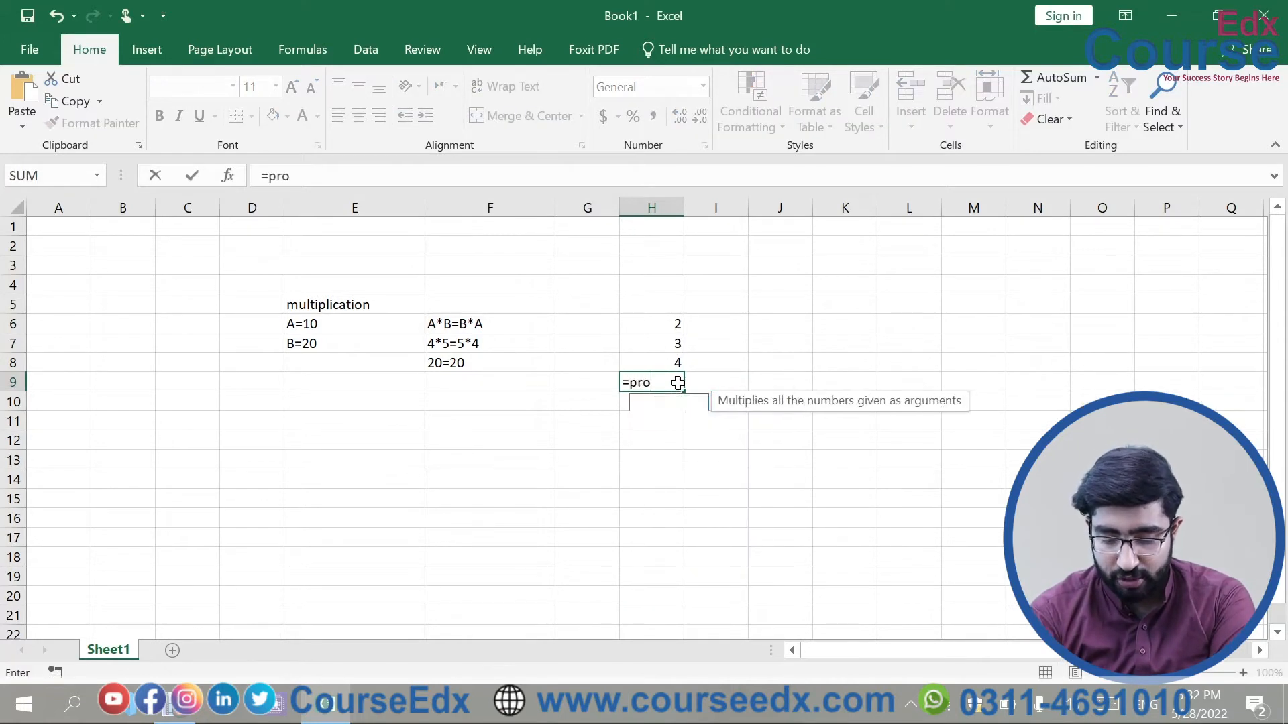
key("Tab")
left_click_drag(663, 325, 663, 362)
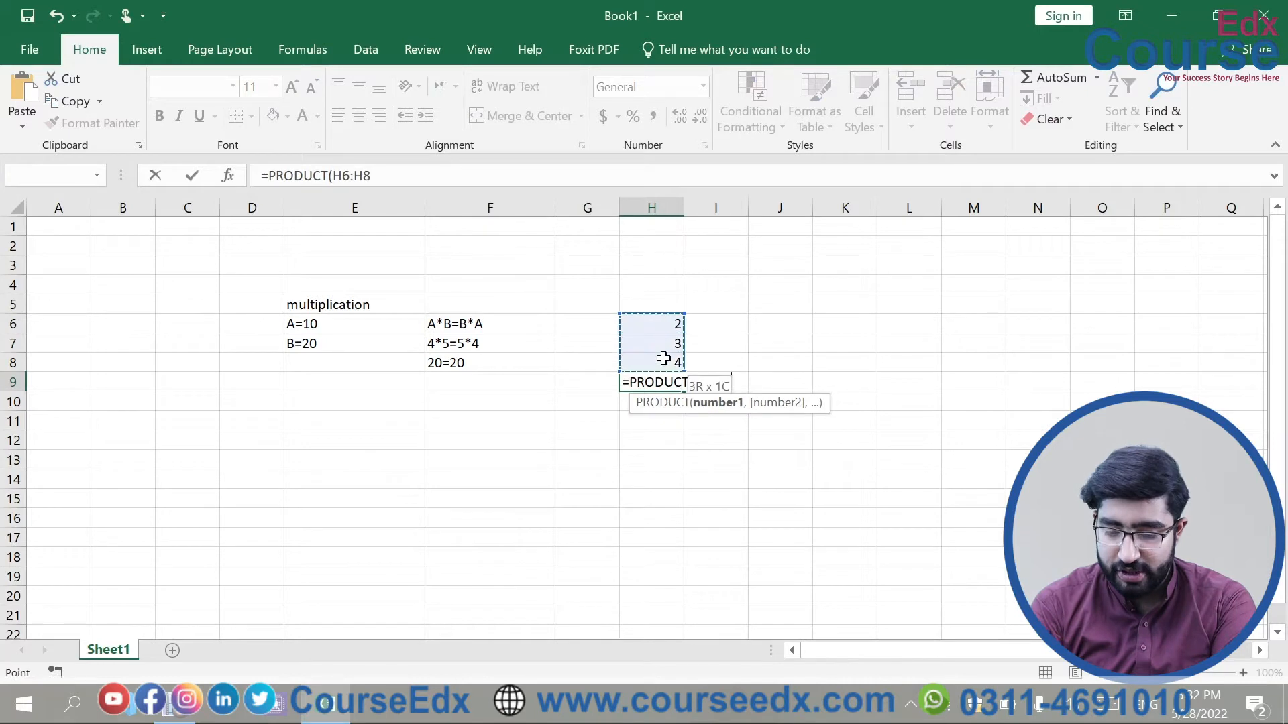
key("Return")
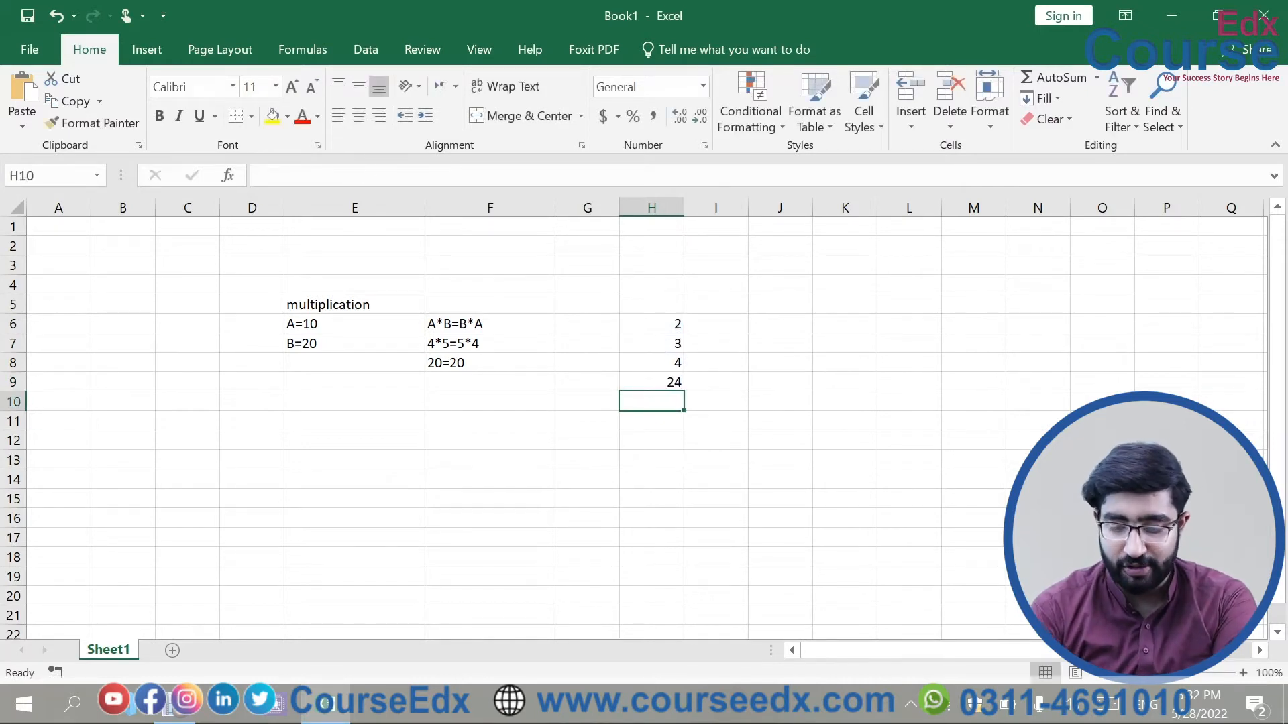
type("=")
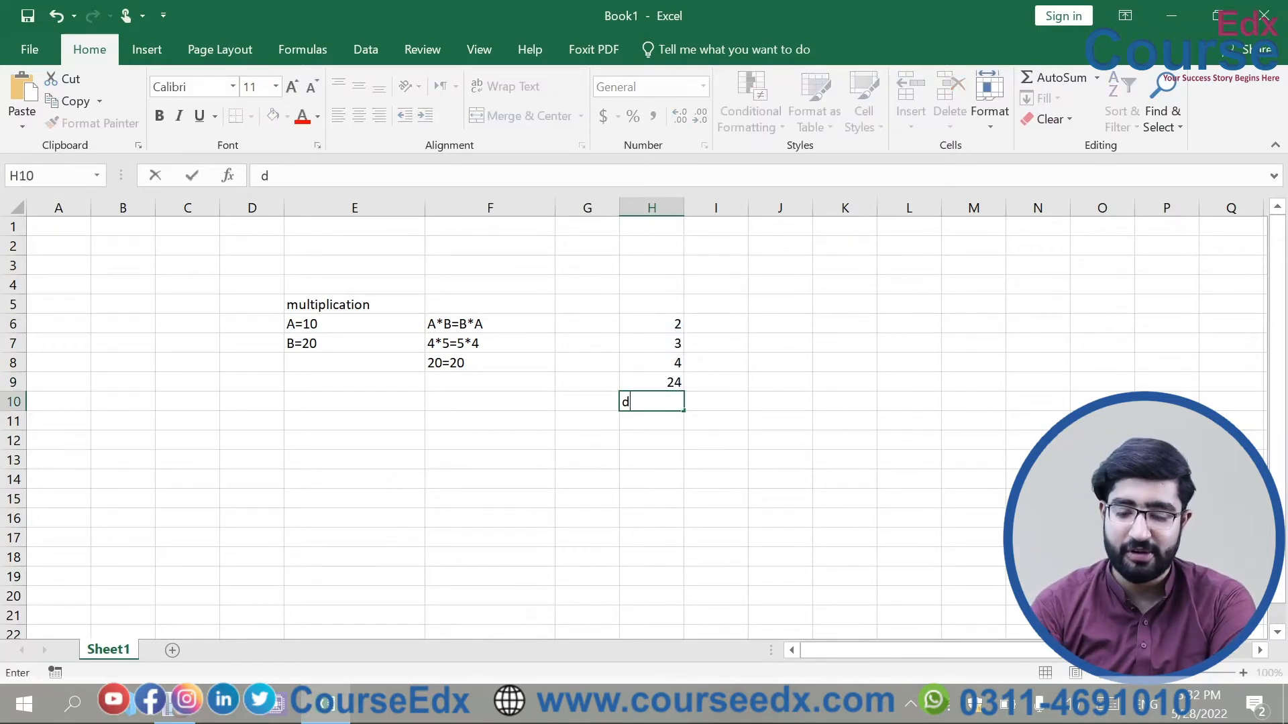
key("BackSpace")
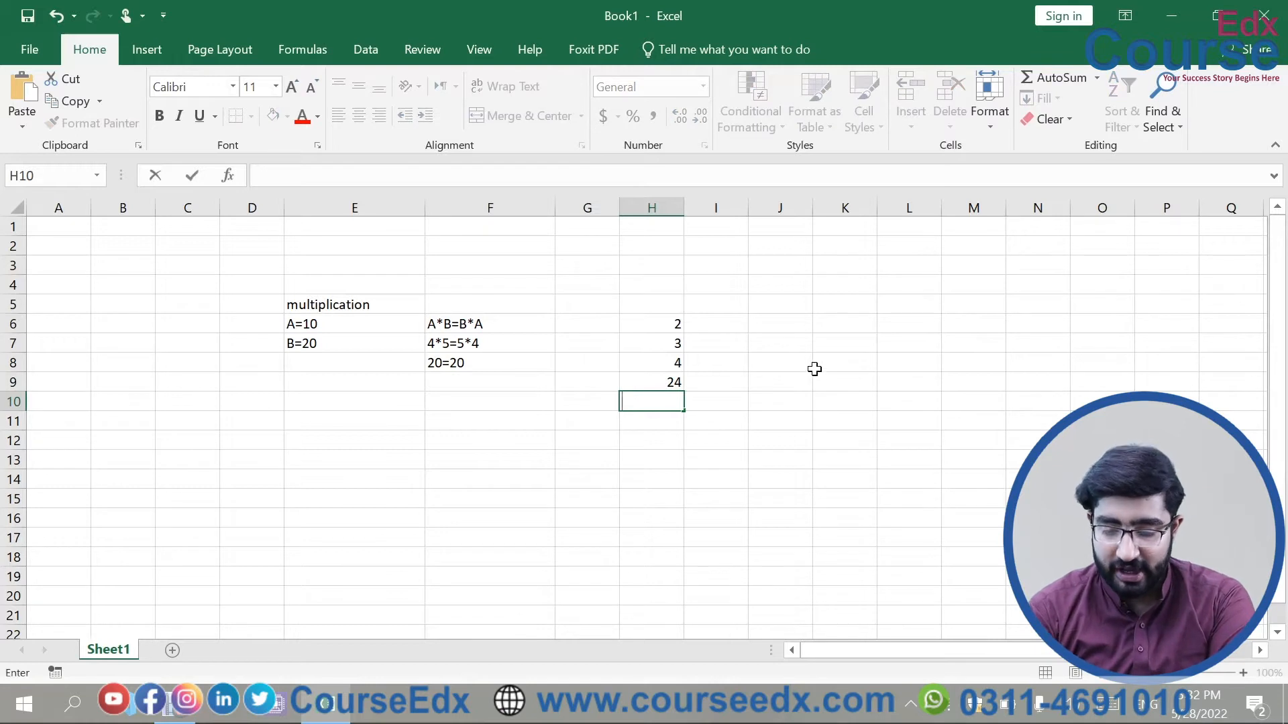
Step: Enter the numbers 4, 3 and 2 in cells I6 to I8
left_click(739, 325)
type("4")
key("Return")
type("3")
key("Return")
type("2")
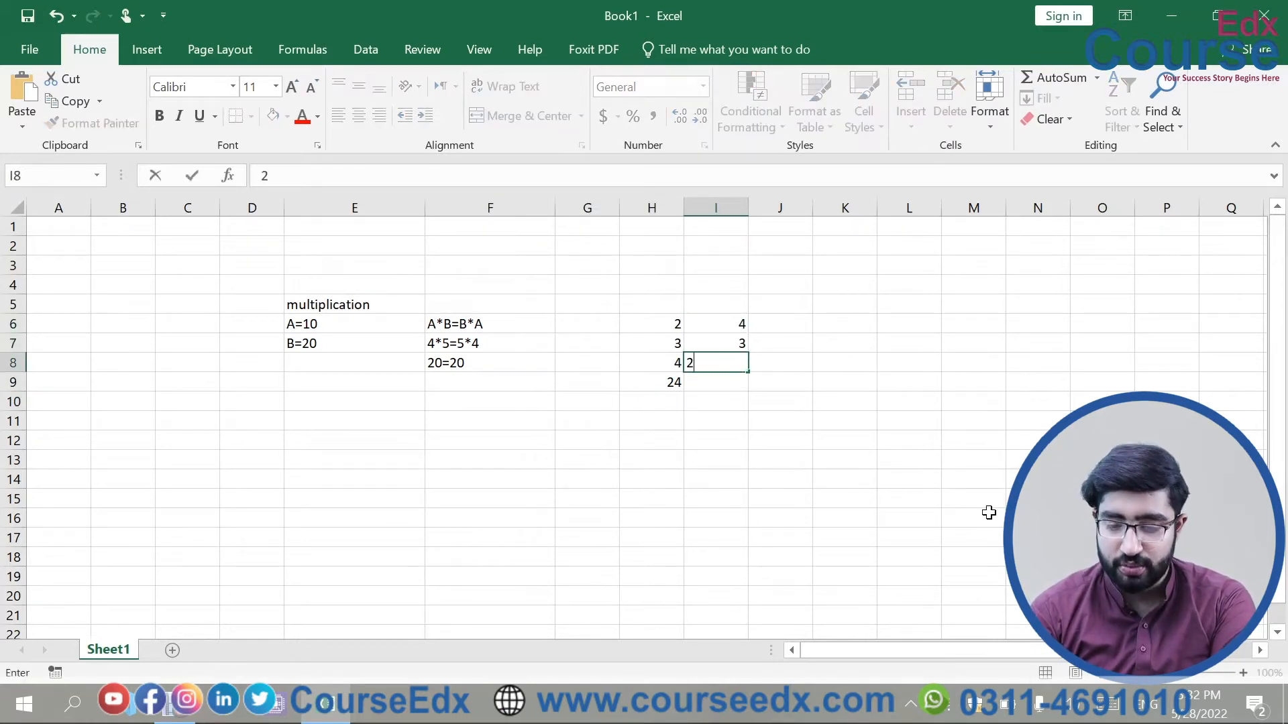
key("Return")
Step: Calculate the product of I6:I8 in cell I9 with the formula =PRODUCT(I6:I8)
type("=")
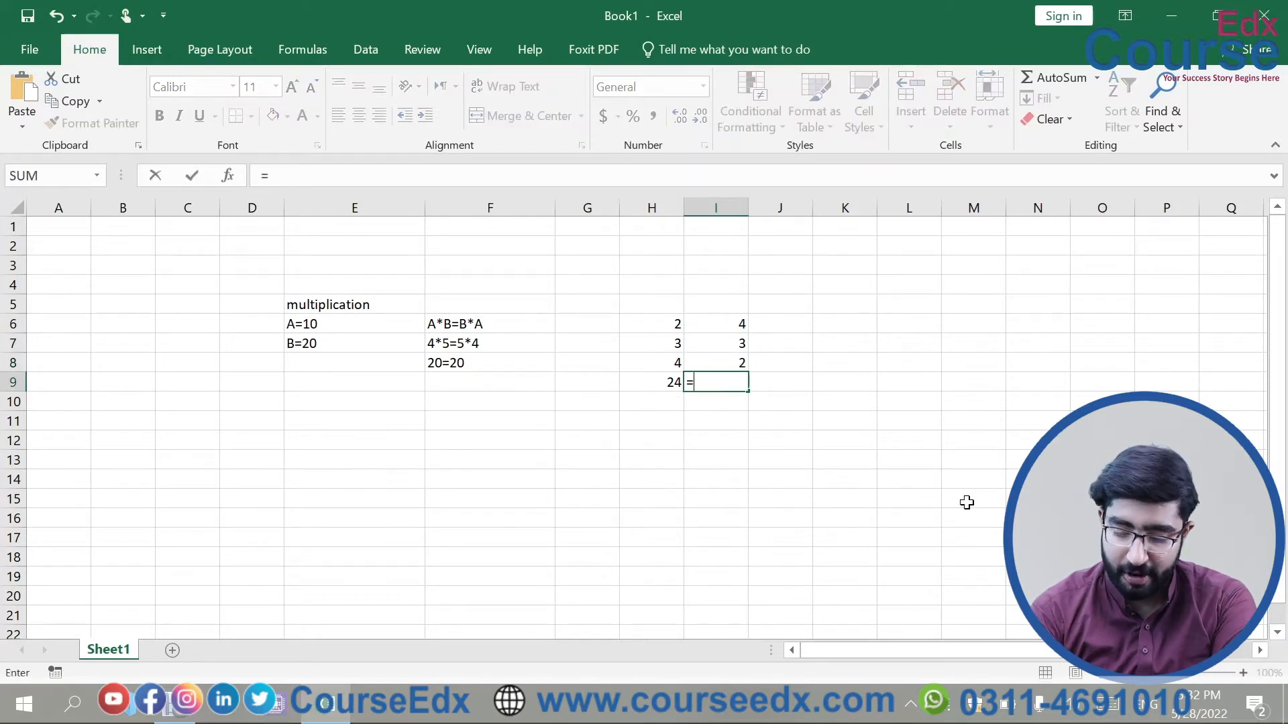
type("[produc")
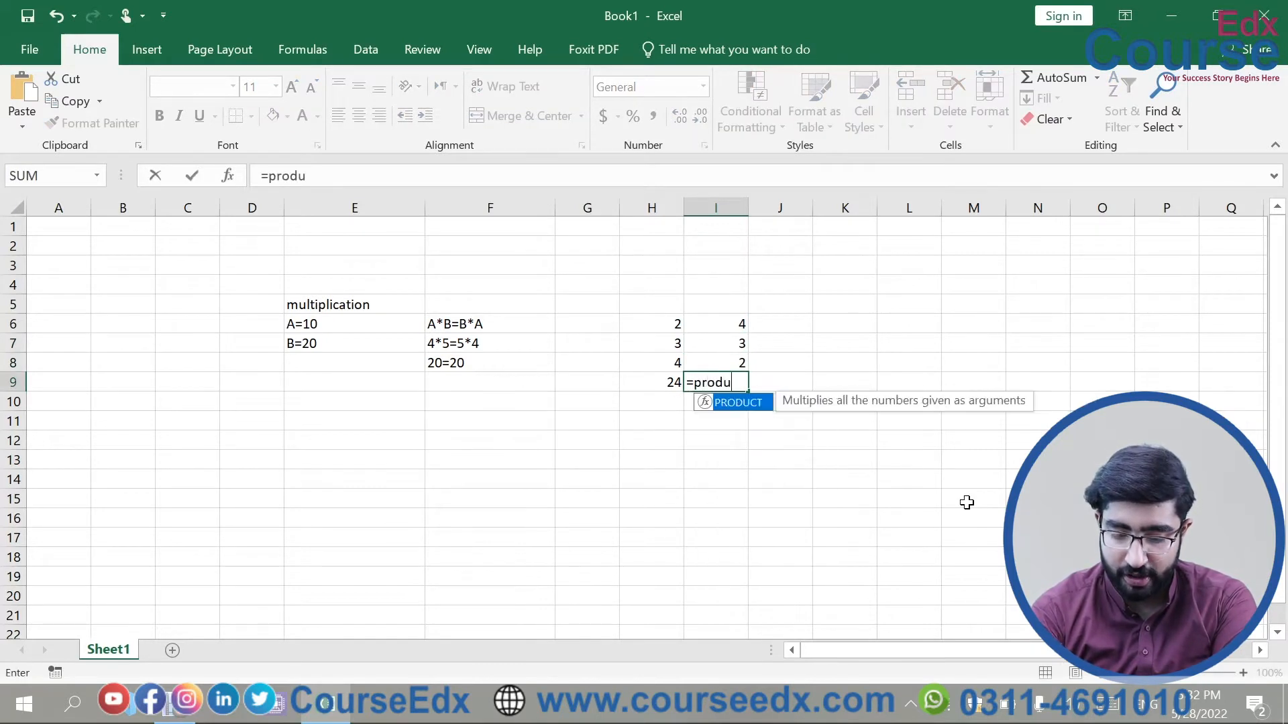
key("Tab")
left_click_drag(710, 325, 712, 358)
type(")")
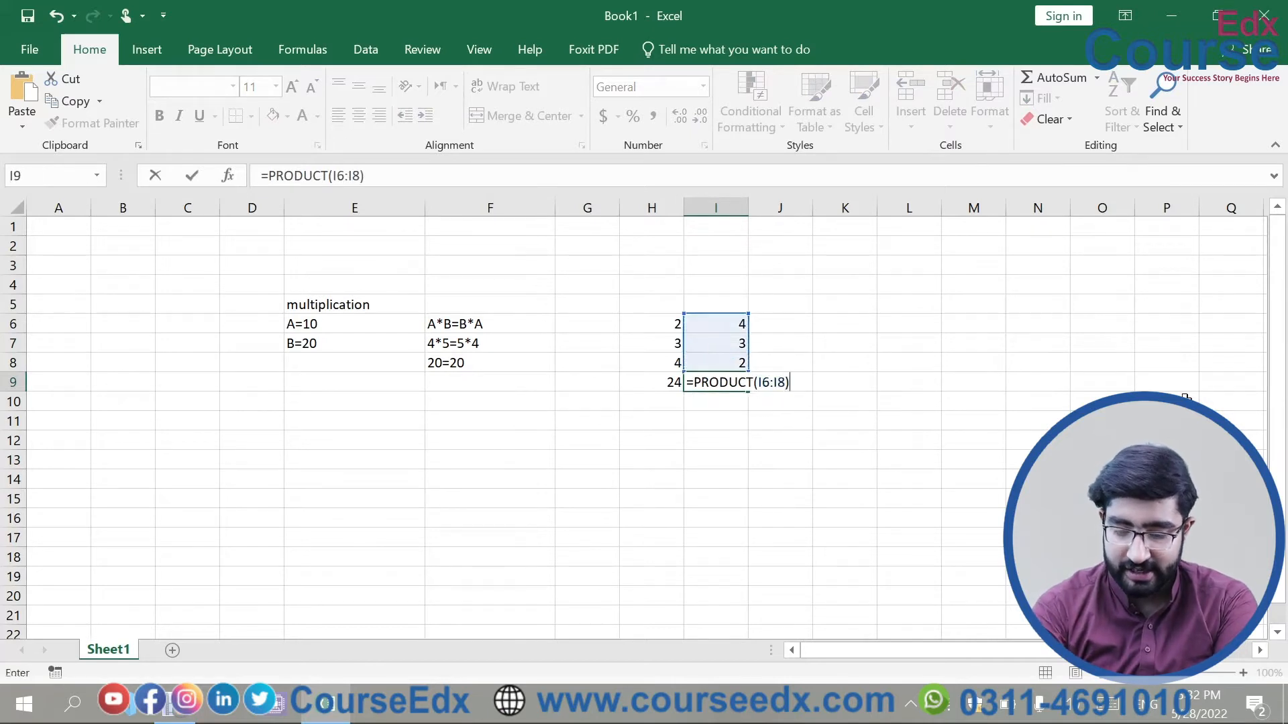
key("Return")
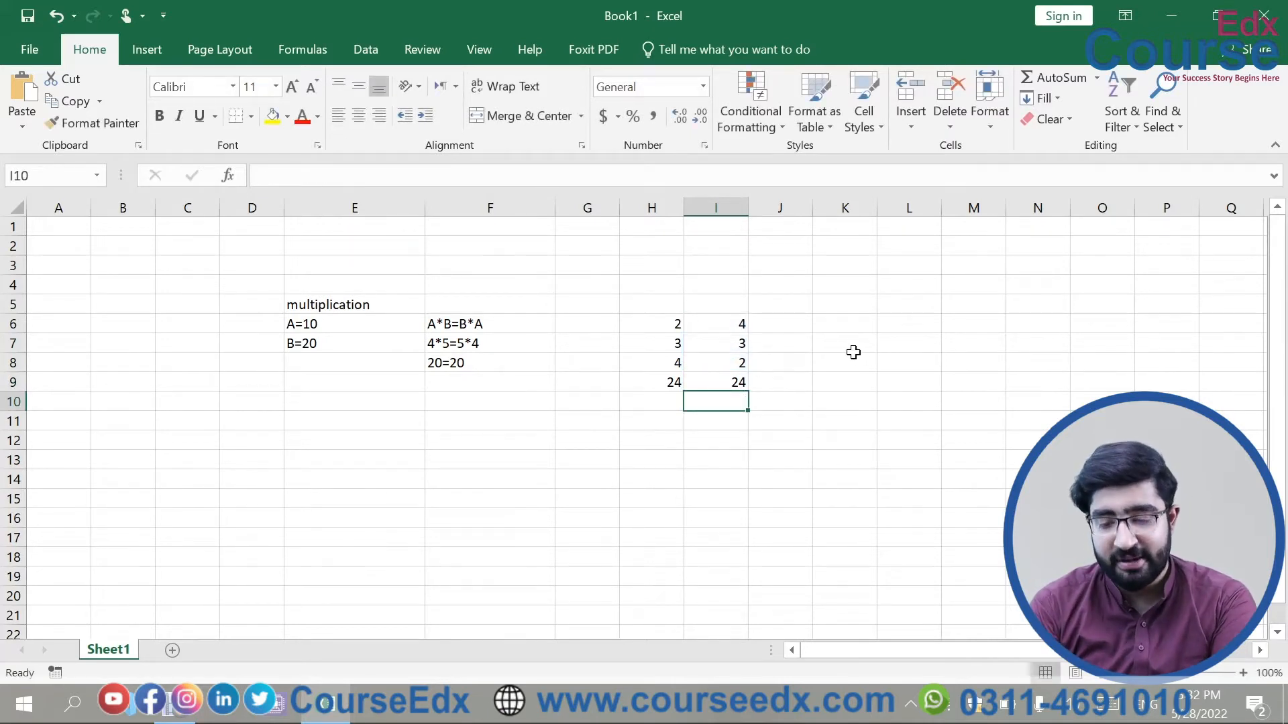
left_click(844, 326)
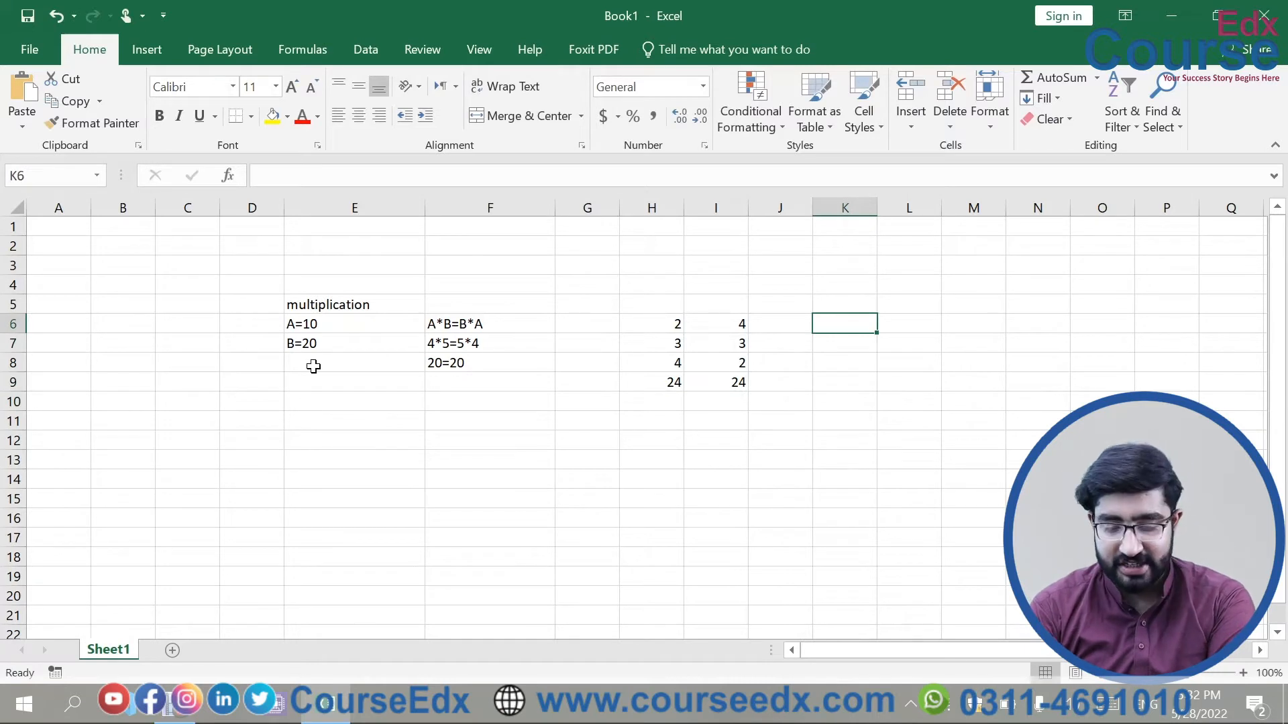
left_click(312, 437)
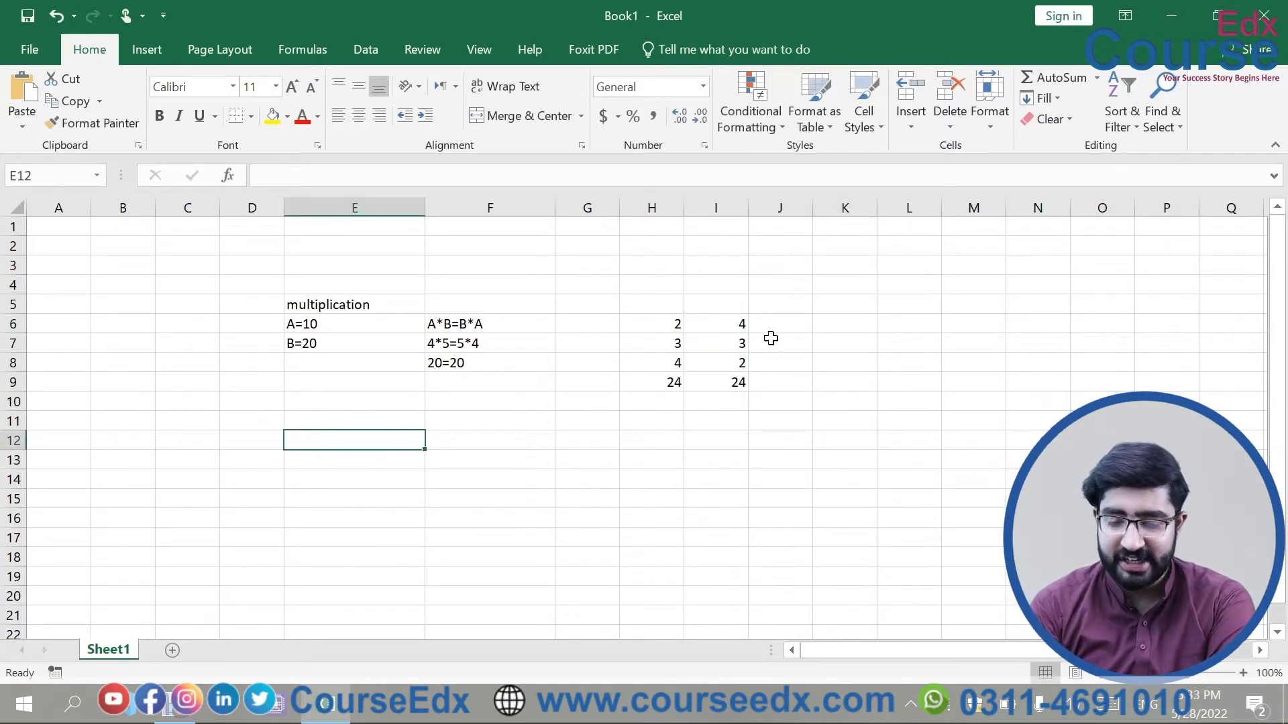
Step: Enter the numbers 2, 3 and 4 in cells J6 to J8
left_click(799, 327)
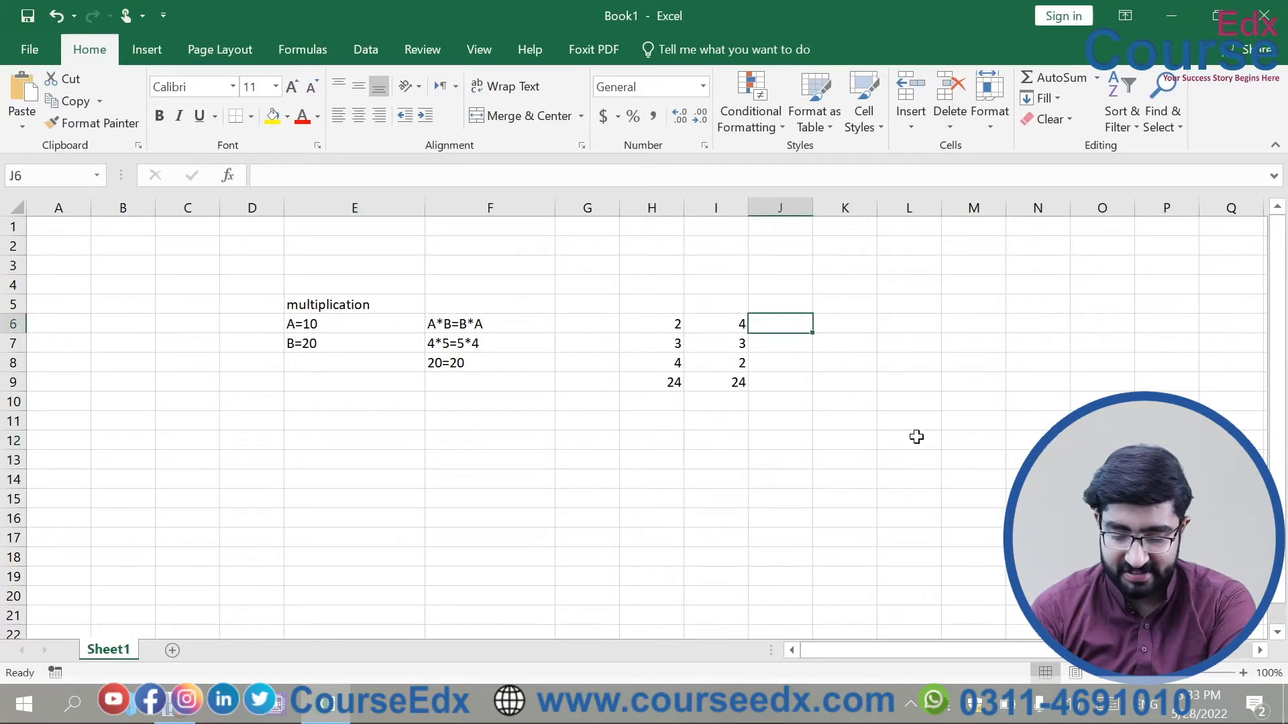
type("2")
key("Return")
type("3")
key("Return")
type("4")
key("Return")
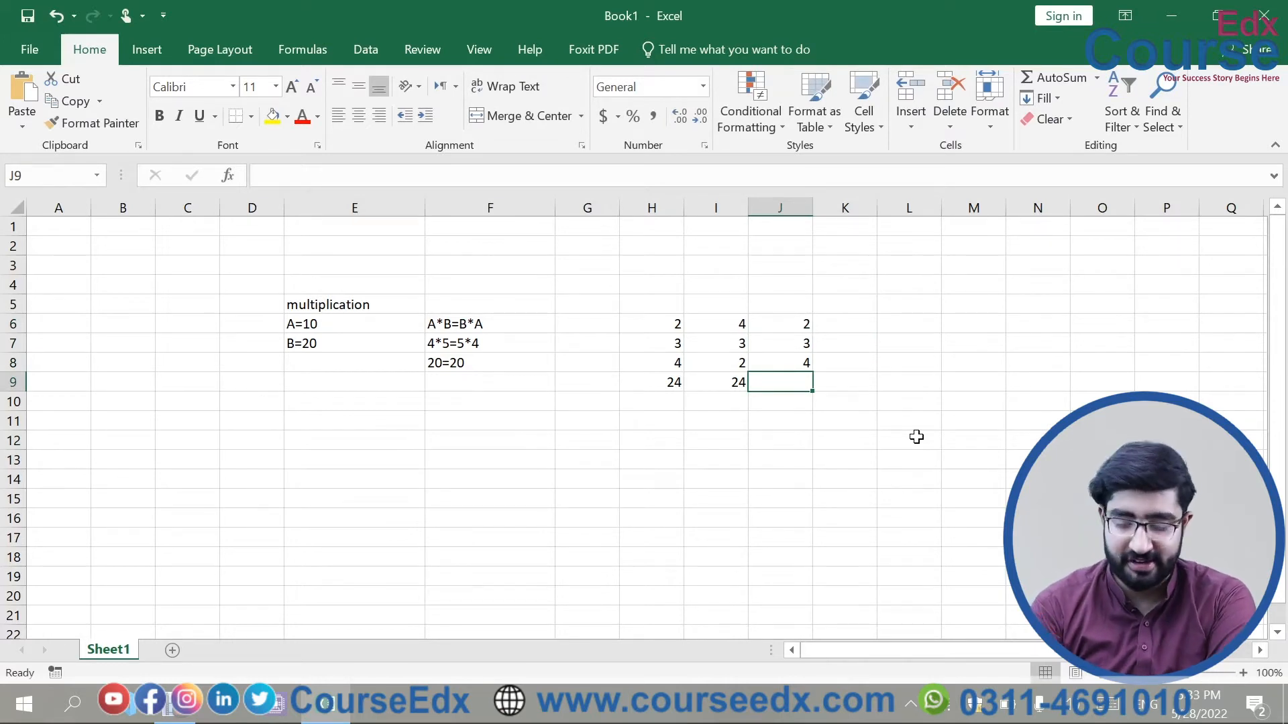
Step: Multiply the three numbers above cell J9 using the asterisk operator, with the formula =J6*J7*J8
type("=")
left_click(788, 326)
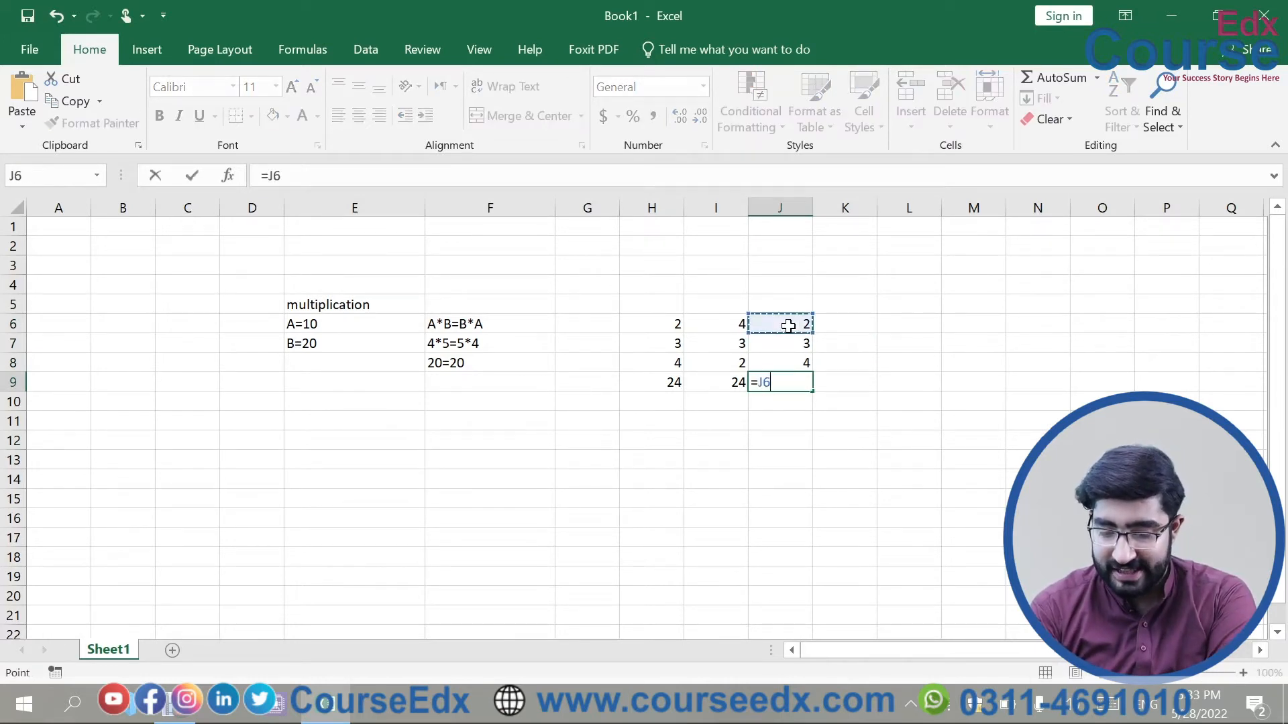
type("*")
left_click(778, 347)
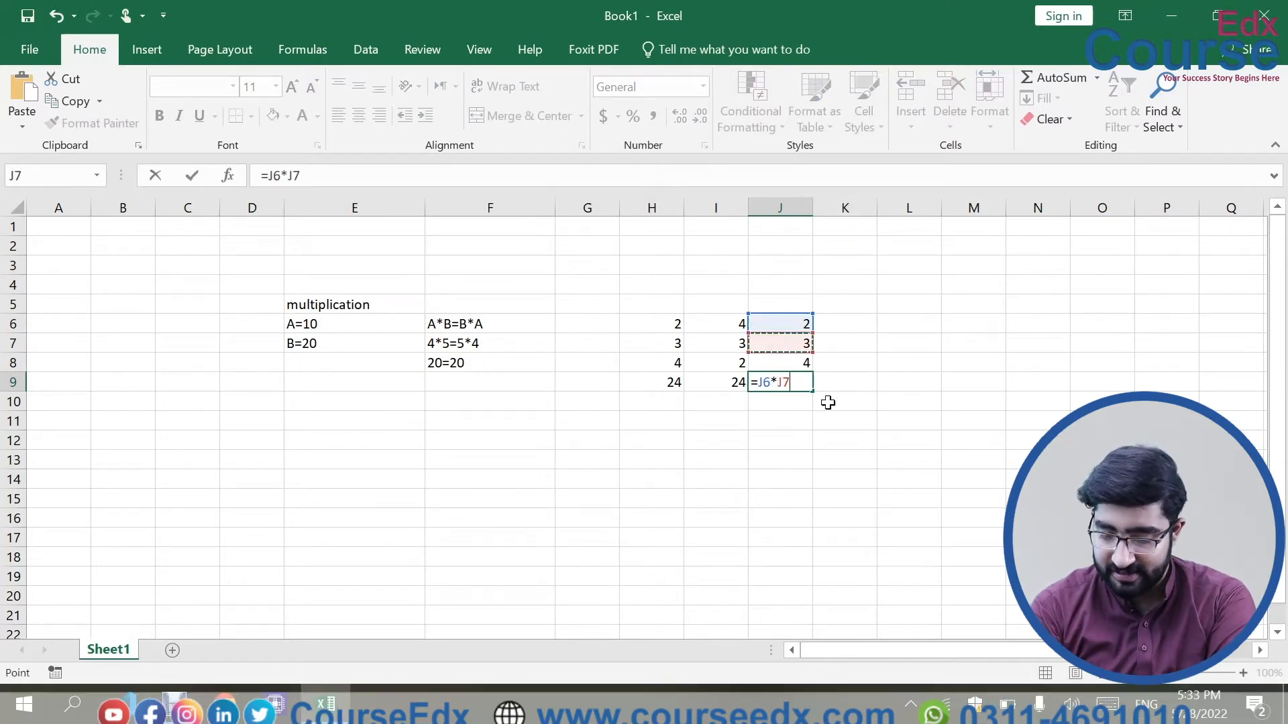
type("*")
left_click(805, 364)
key("Return")
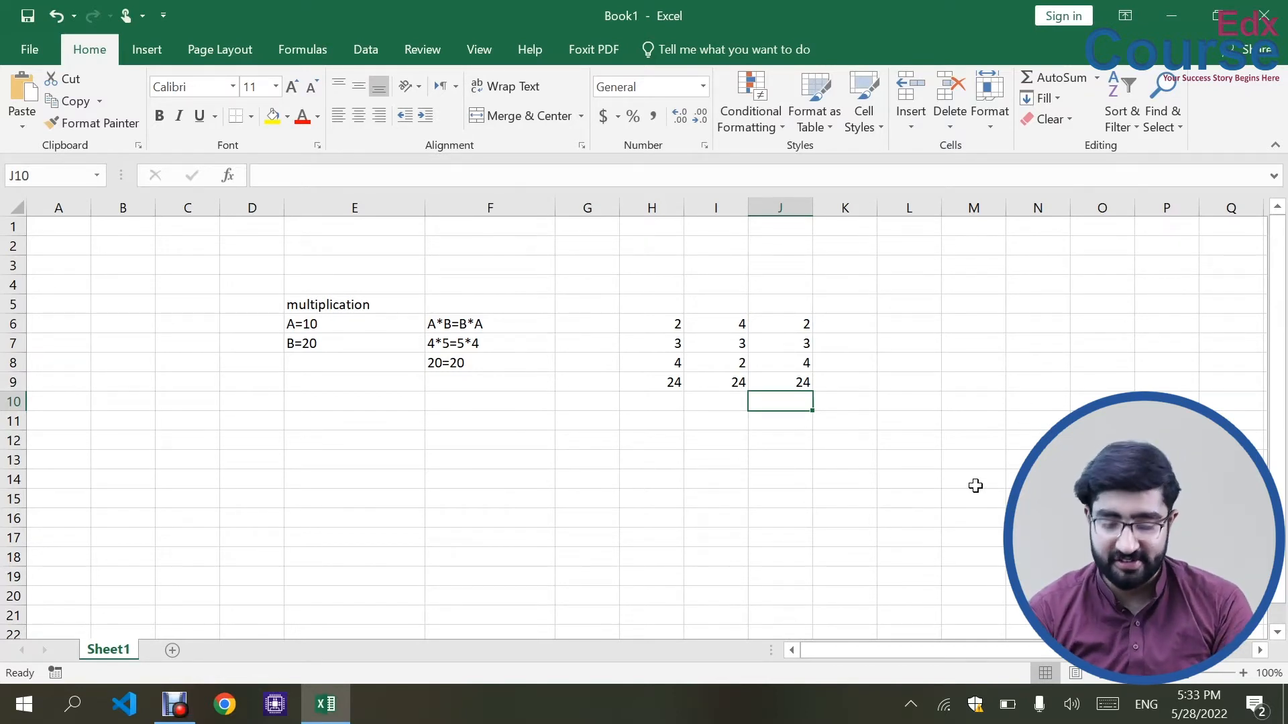
Step: Enter the heading Division in cell E13, with A=20 and B=10 in the two cells below it
left_click(356, 464)
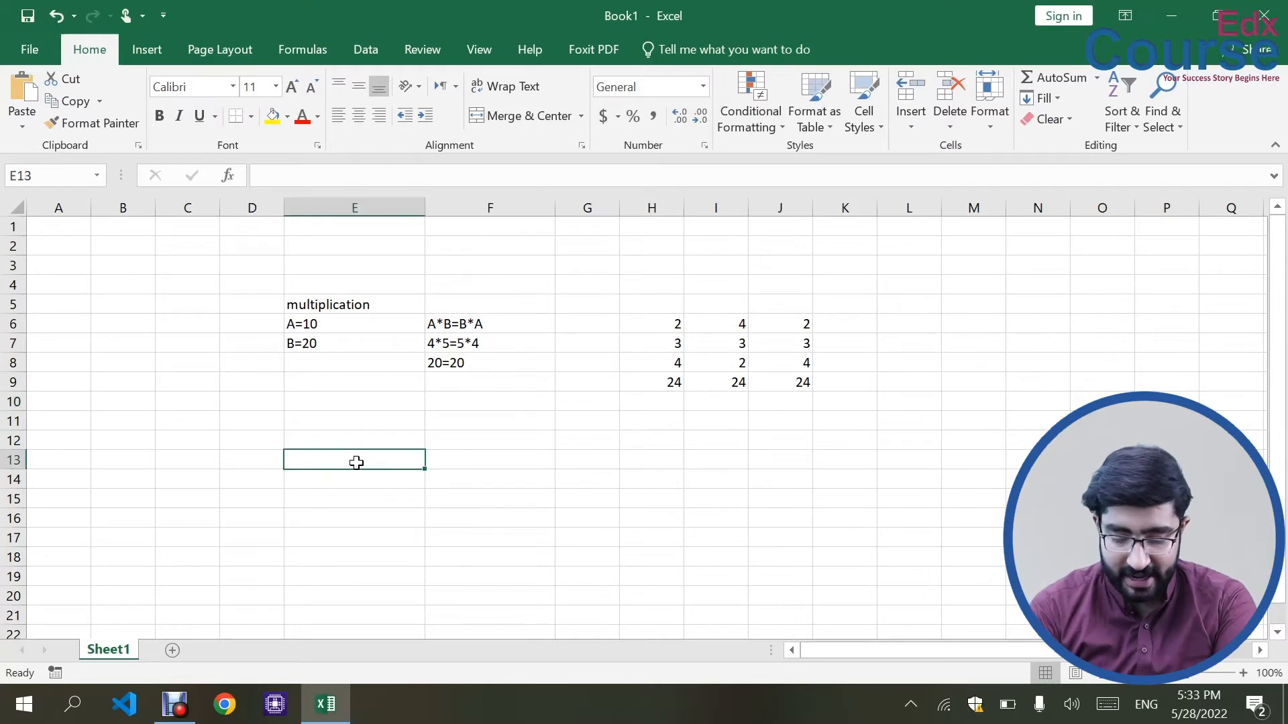
type("Division")
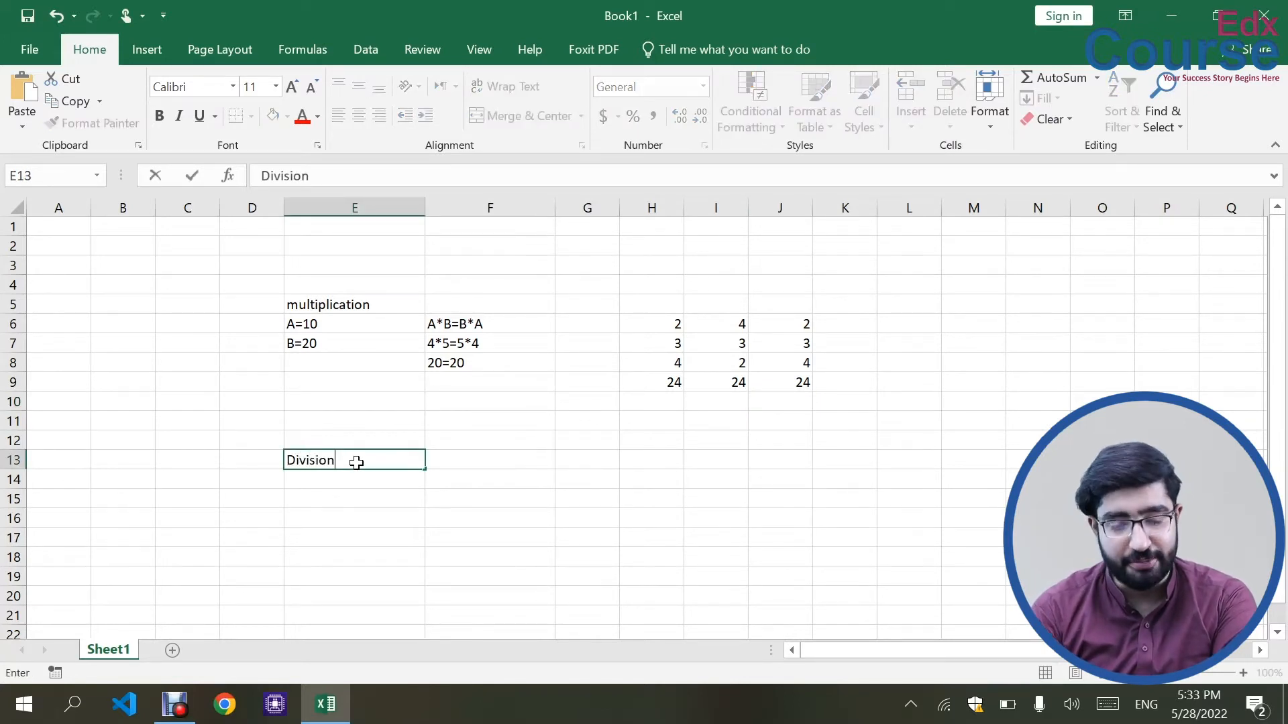
key("Return")
type("A=20")
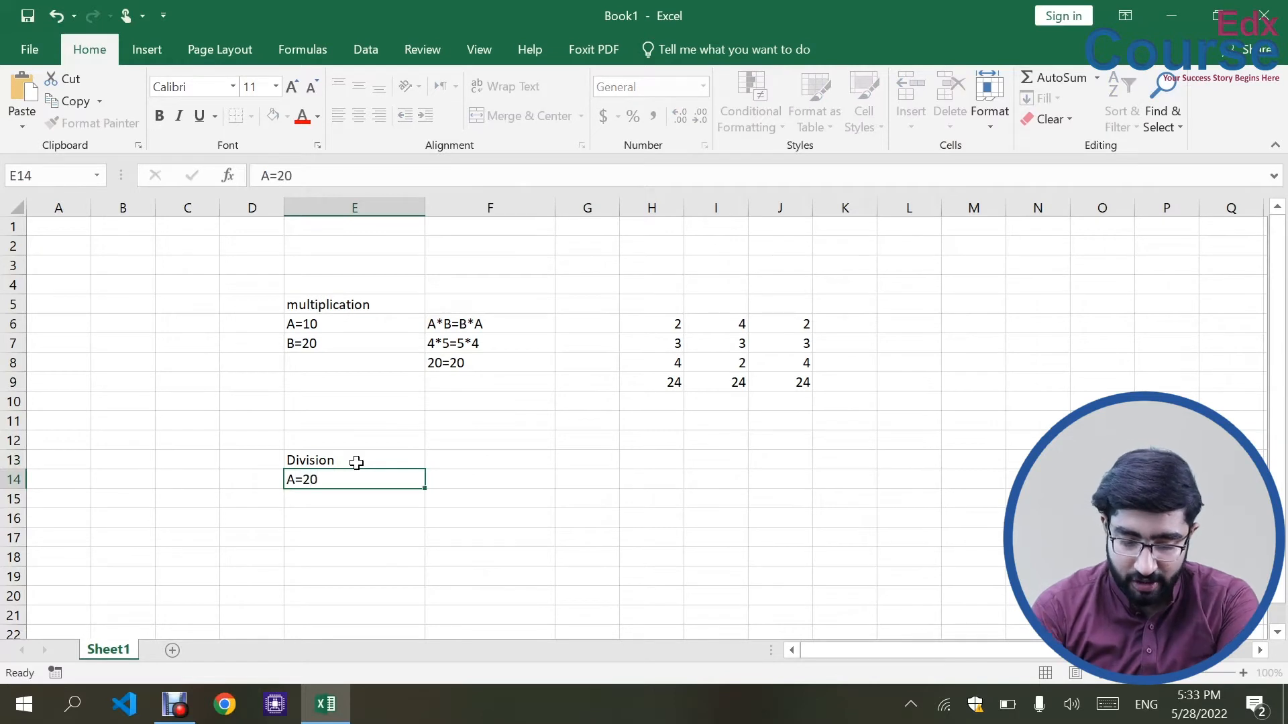
key("Return")
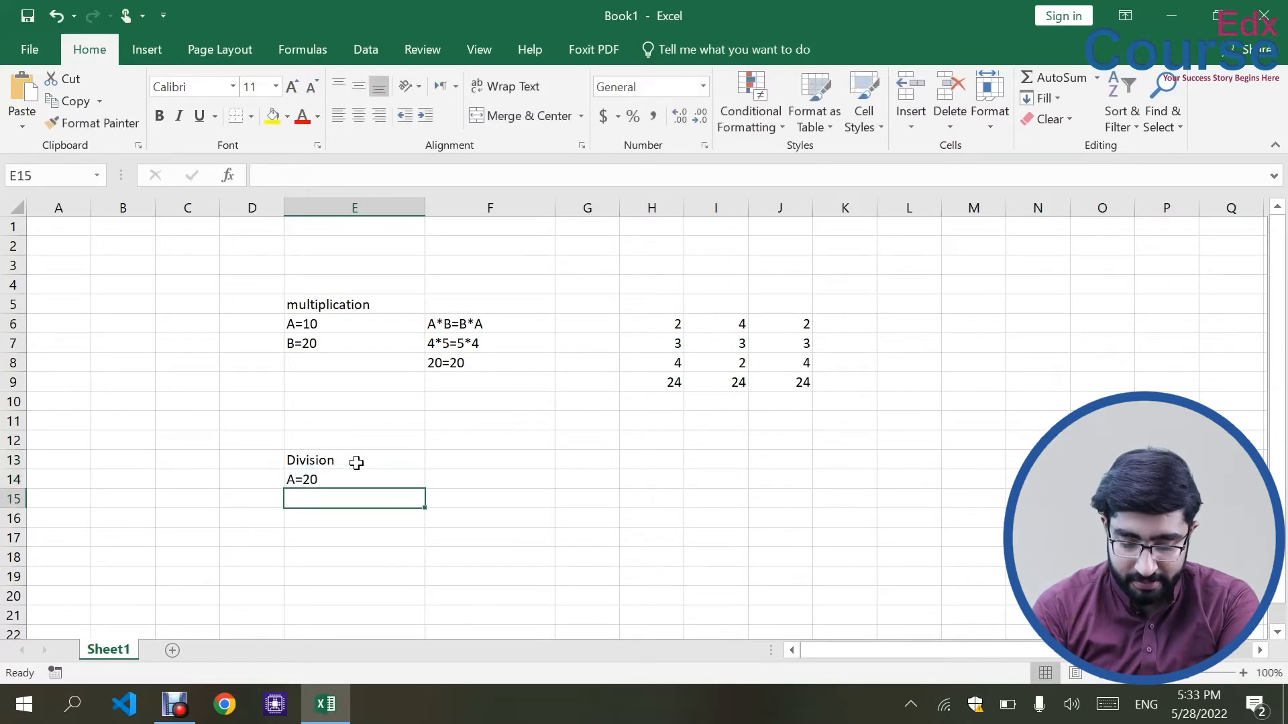
type("B=10")
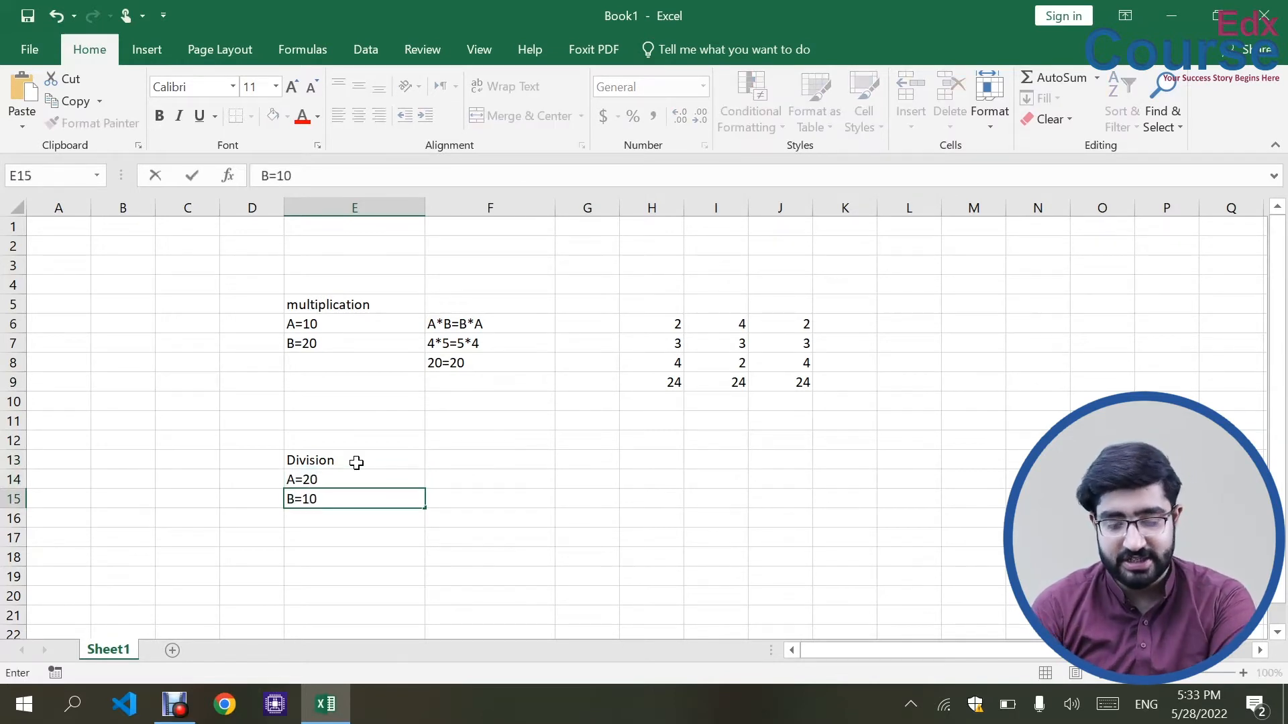
Step: Replace the division example values with A=2 in cell E14 and B=1 in cell E15
left_click(321, 481)
type("A")
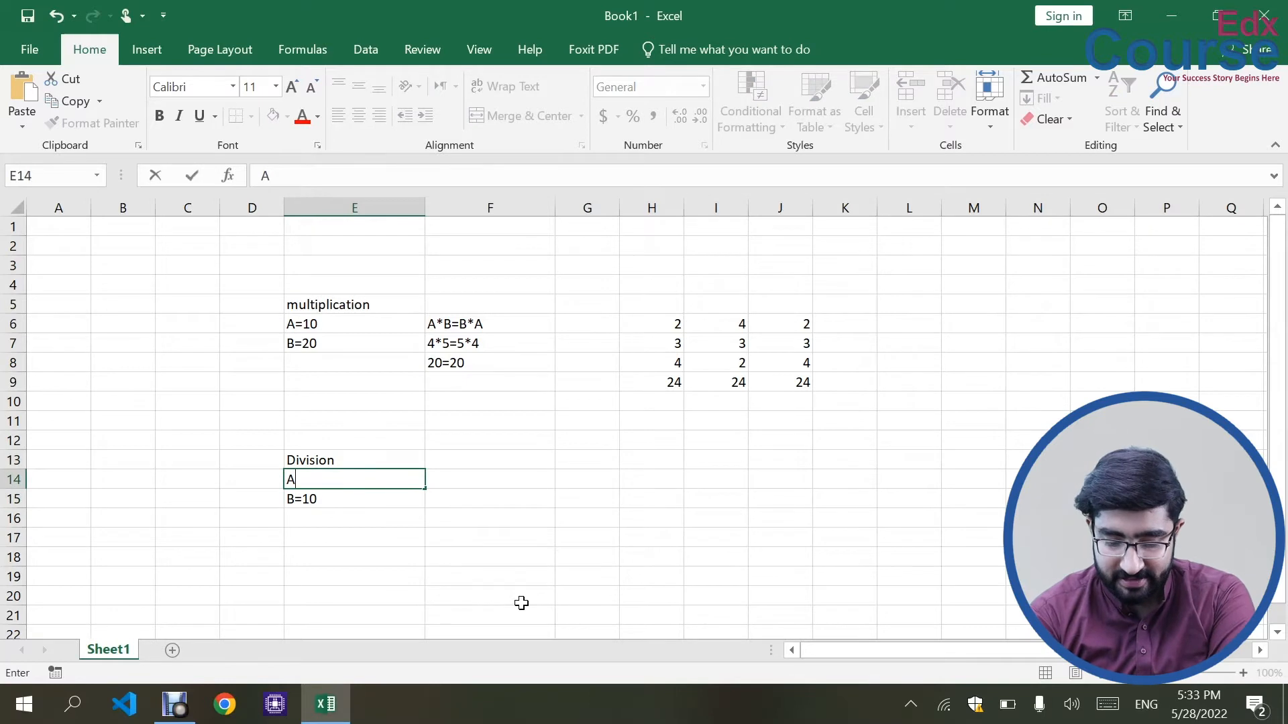
type("=2")
left_click(337, 500)
key("BackSpace")
type("B=1")
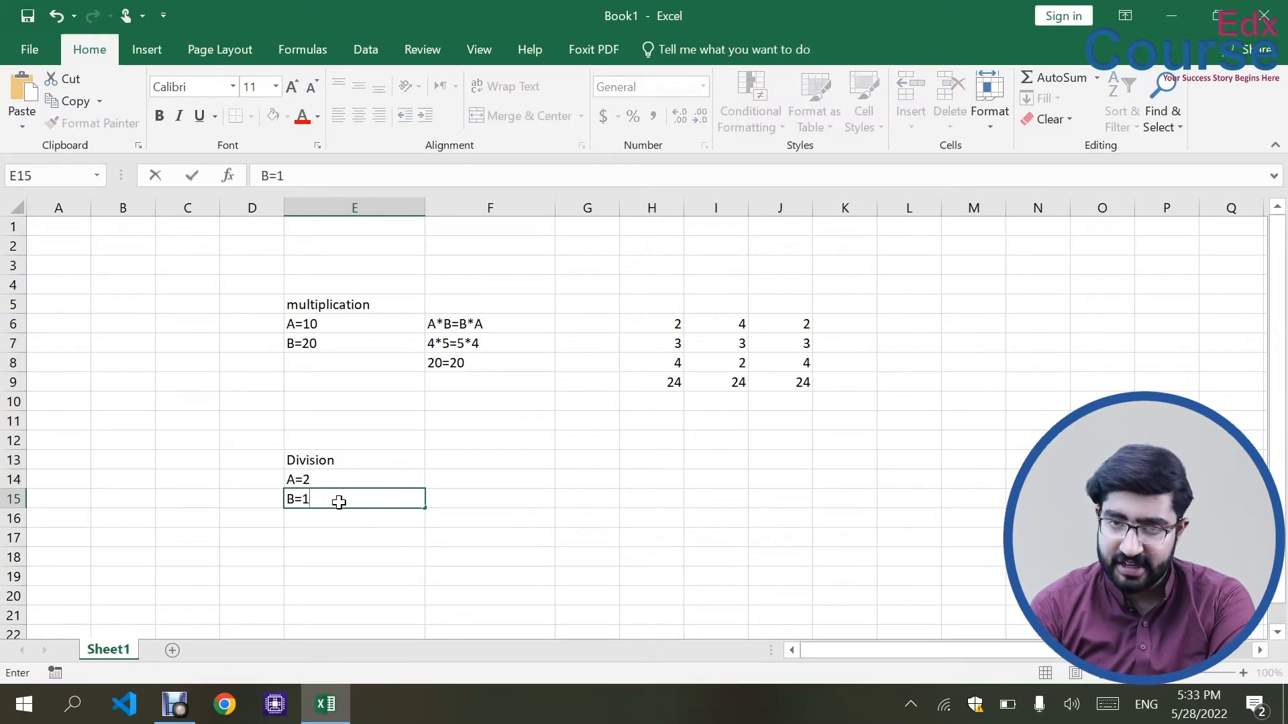
Step: Enter the text A/B=B/A in cell F13, beside the Division heading
left_click(455, 458)
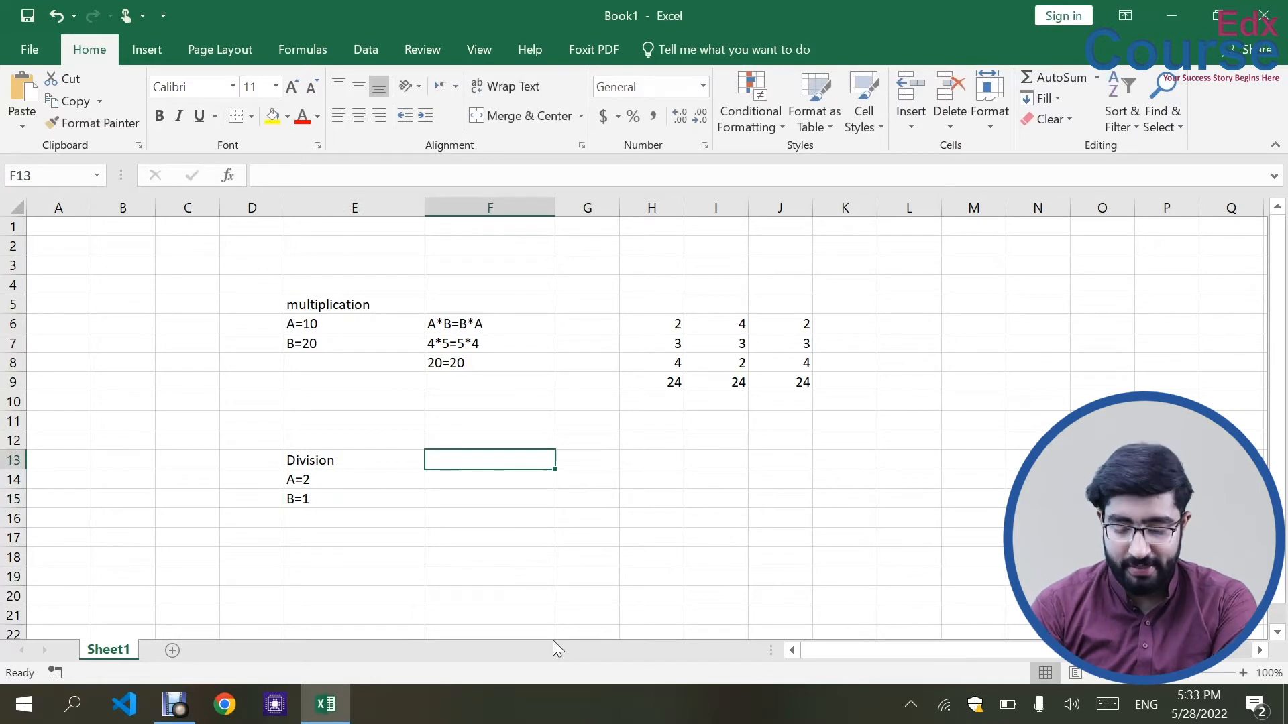
type("A?")
key("BackSpace")
type("/B")
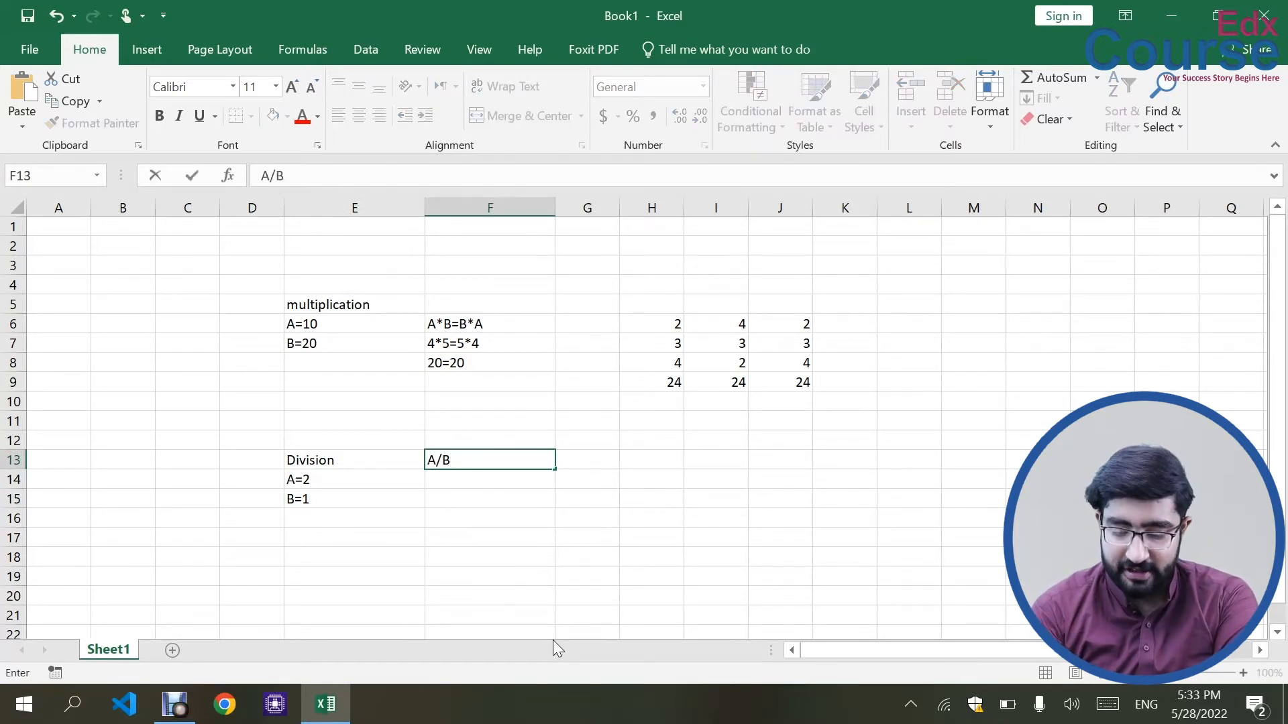
type("=B/a")
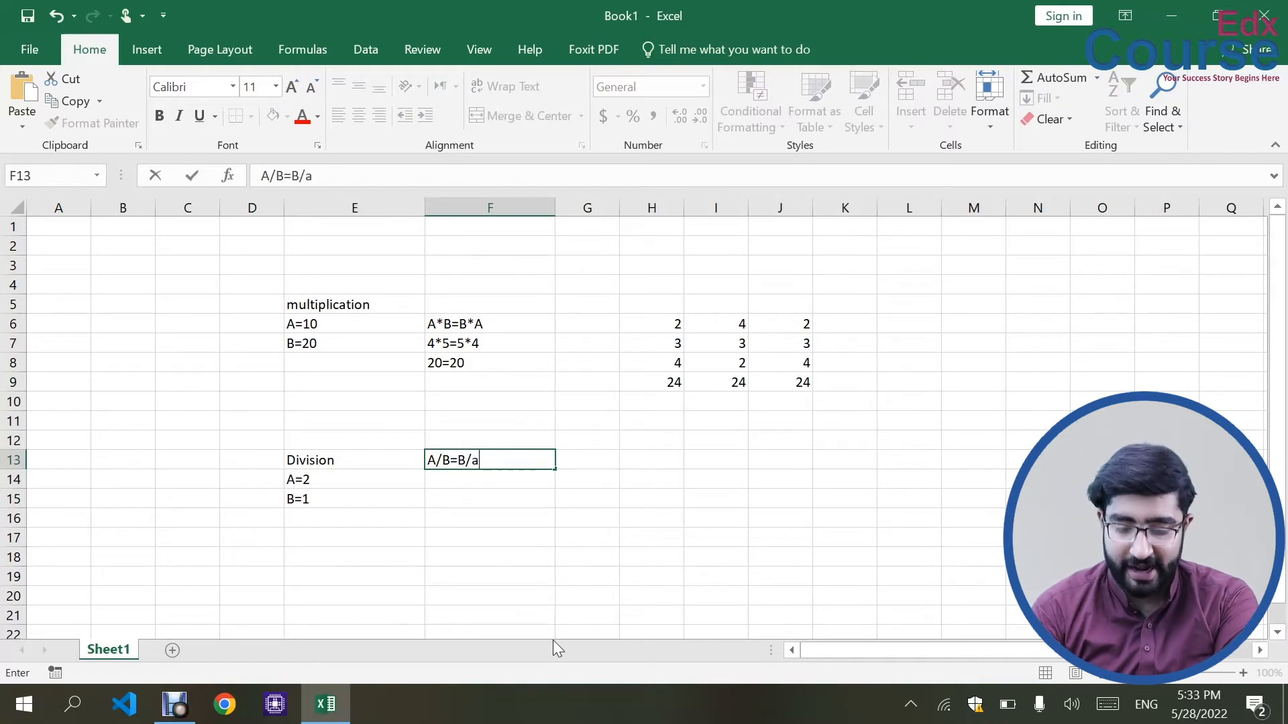
key("BackSpace")
type("A")
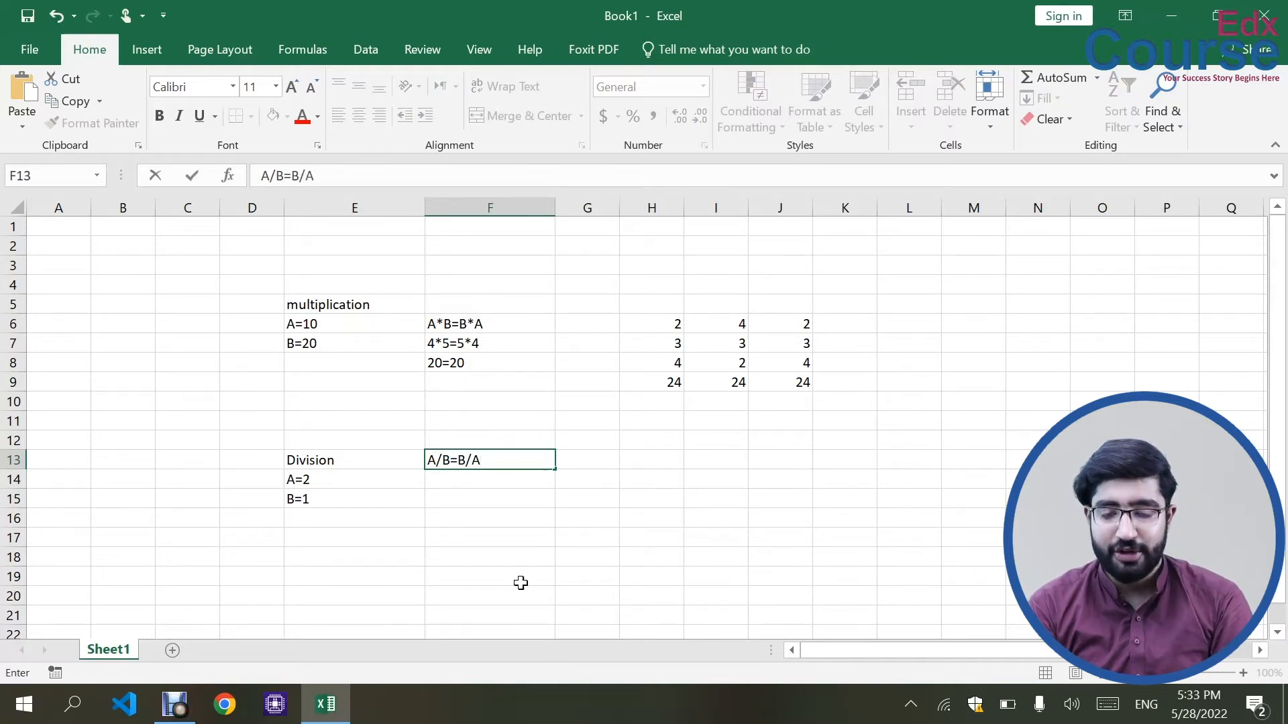
Step: Enter the numeric comparison 2/1=1/2 as text in cell F14
left_click(469, 483)
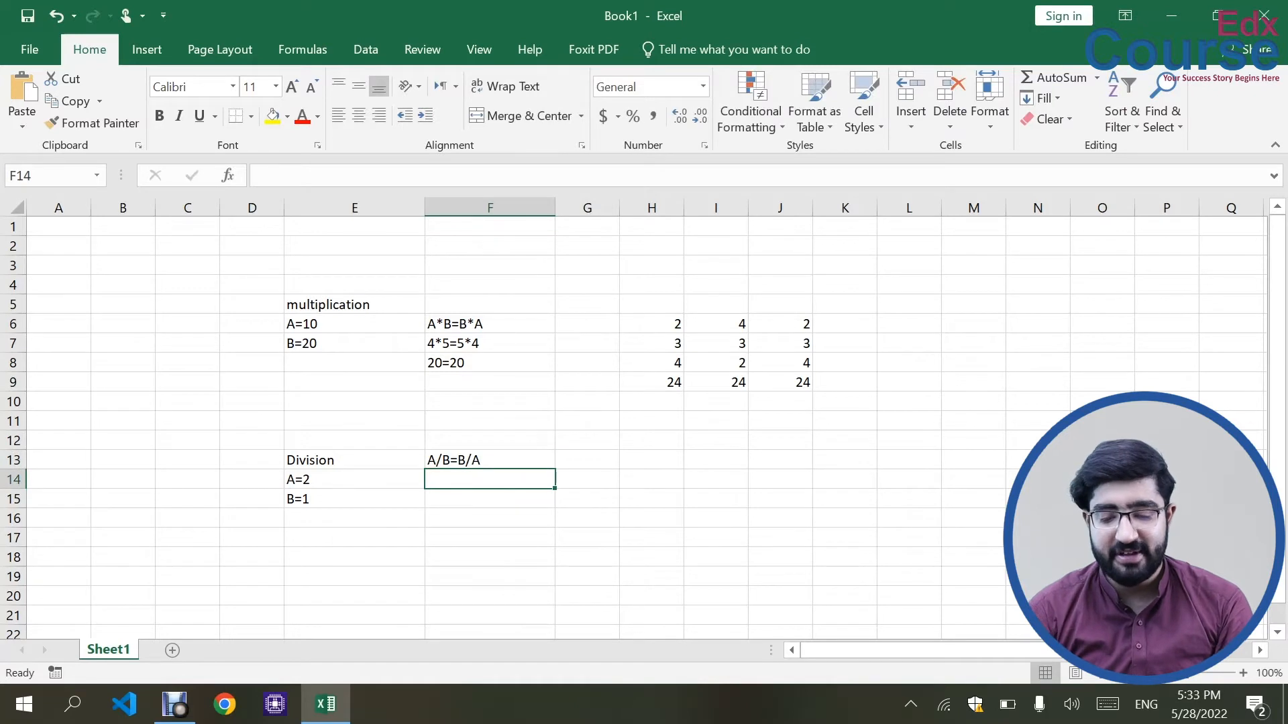
type("2/1")
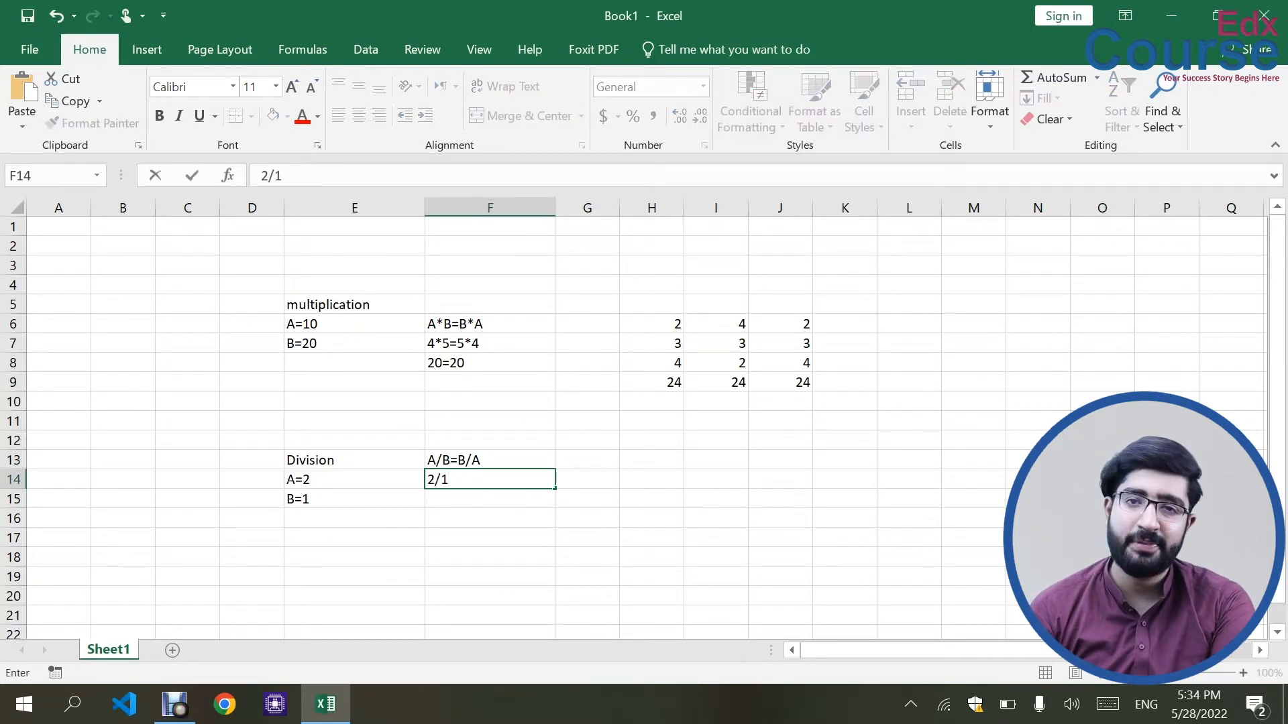
key("Return")
key("Up")
key("BackSpace")
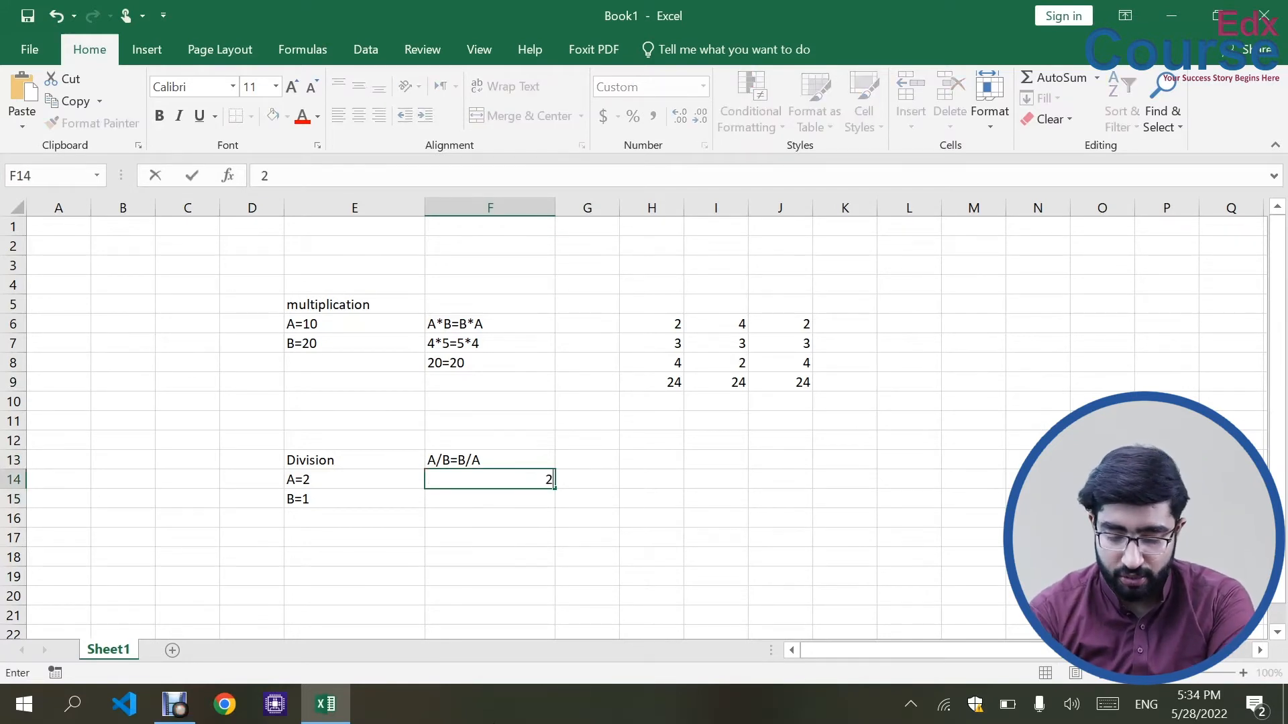
type("2/1")
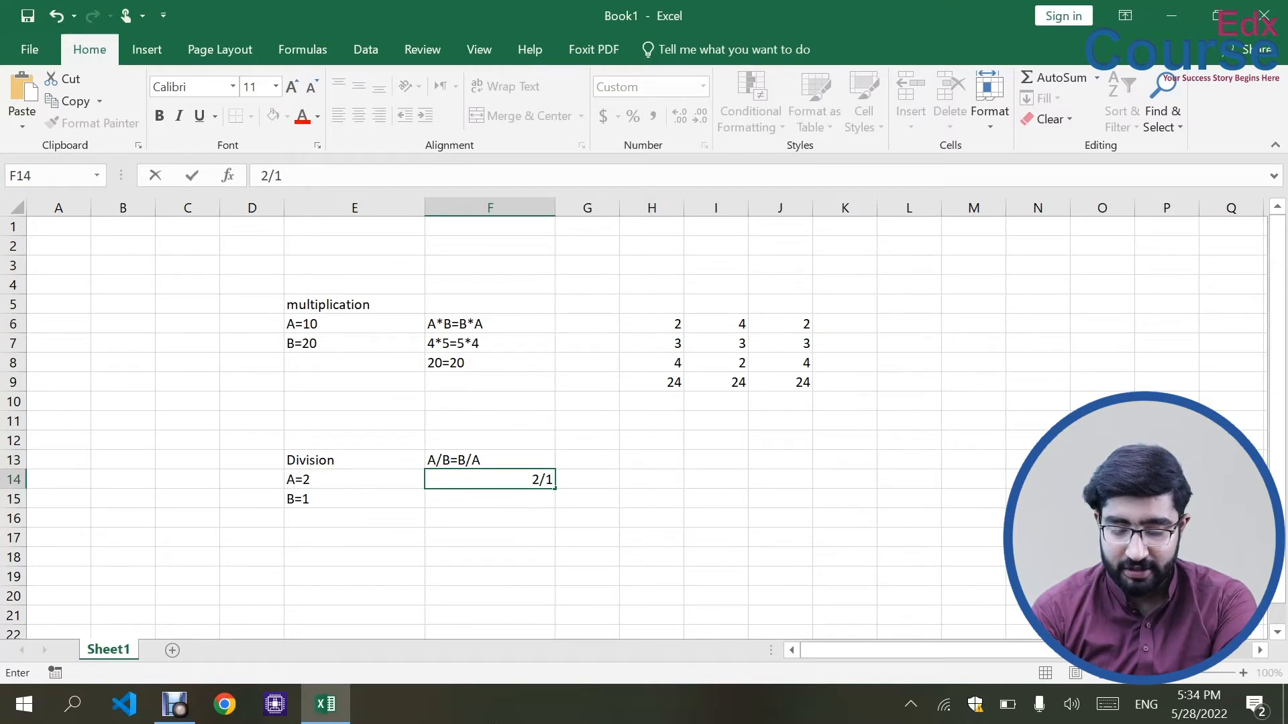
type("=1/2")
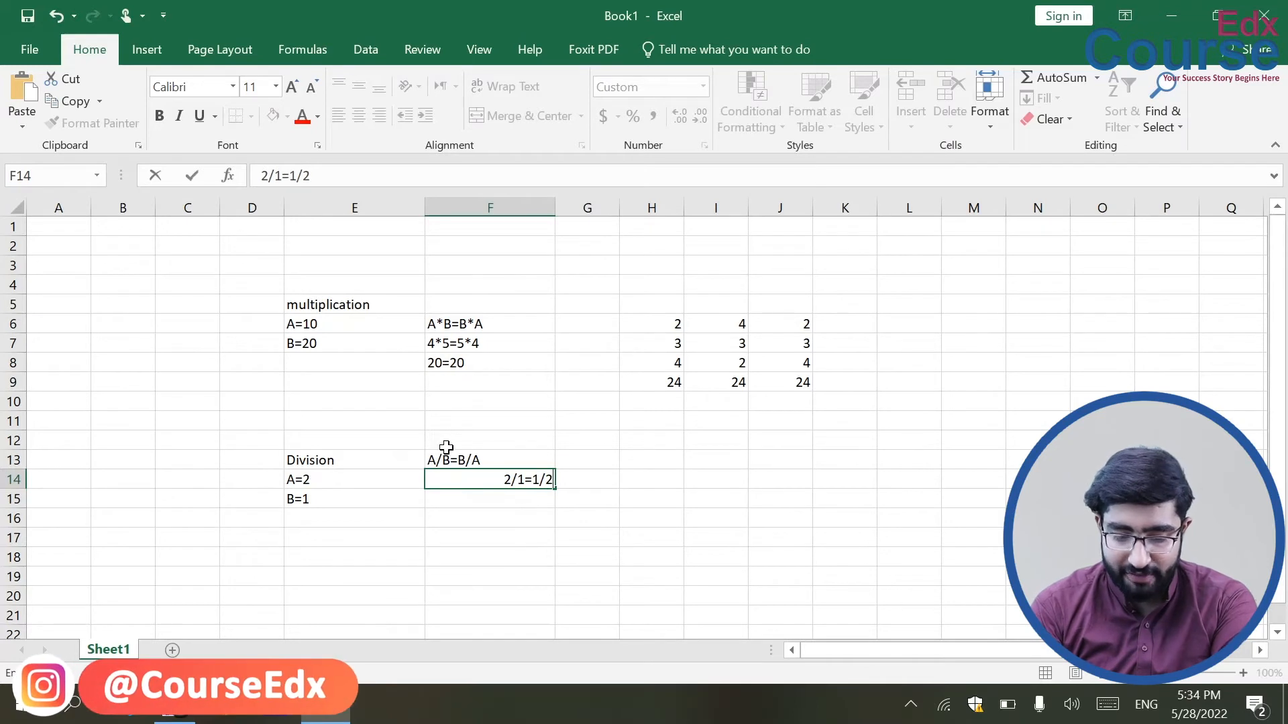
Step: Enter the comparison of both quotients, 2=0.5, in cell F15
left_click(489, 503)
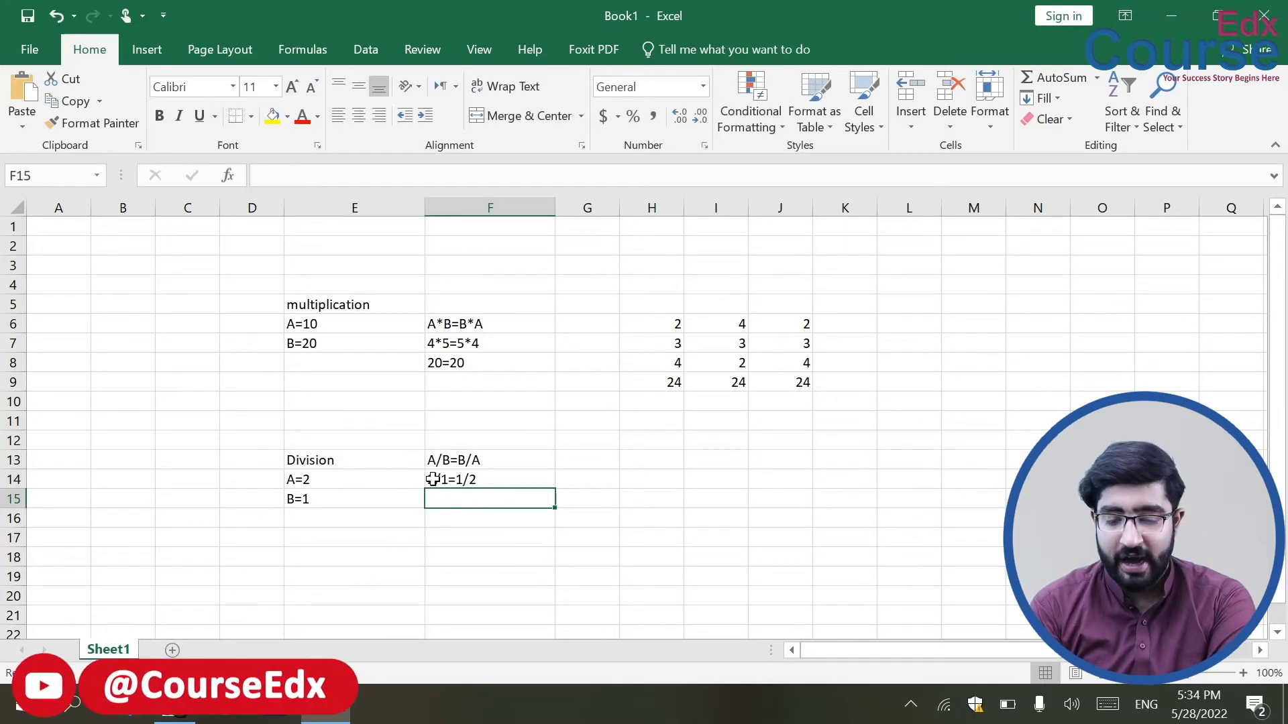
type("2")
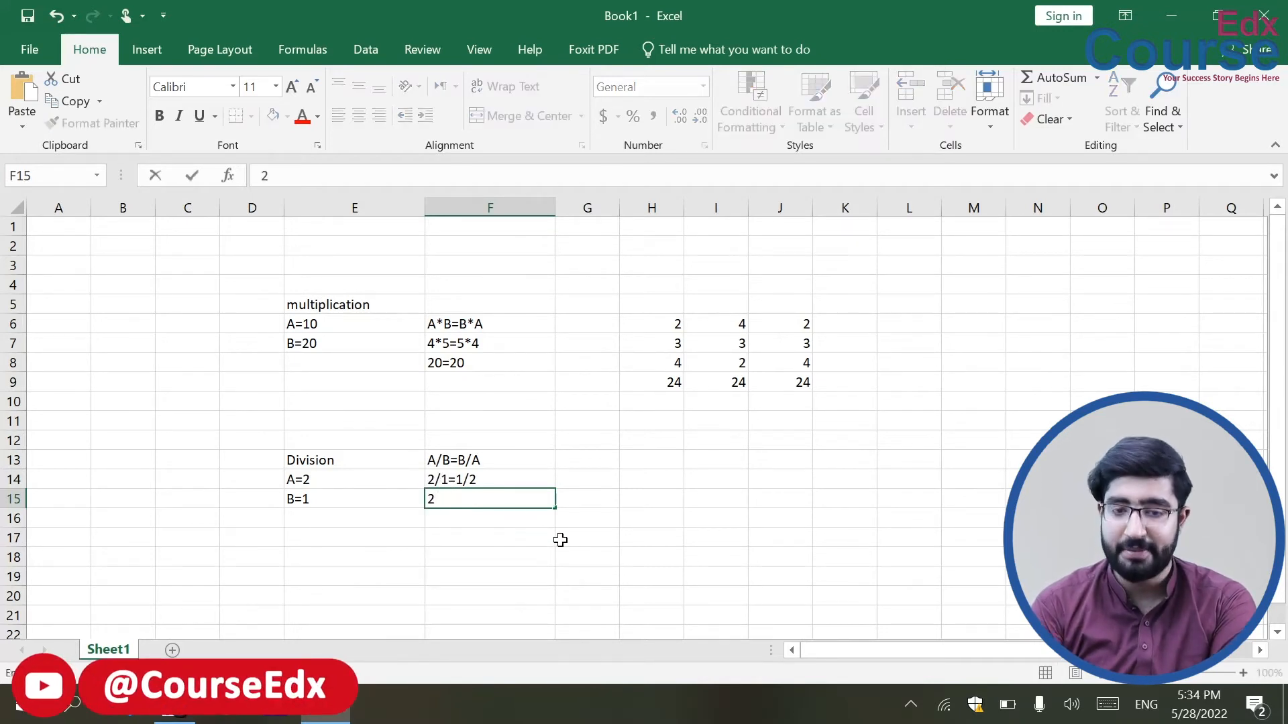
type("=0.5")
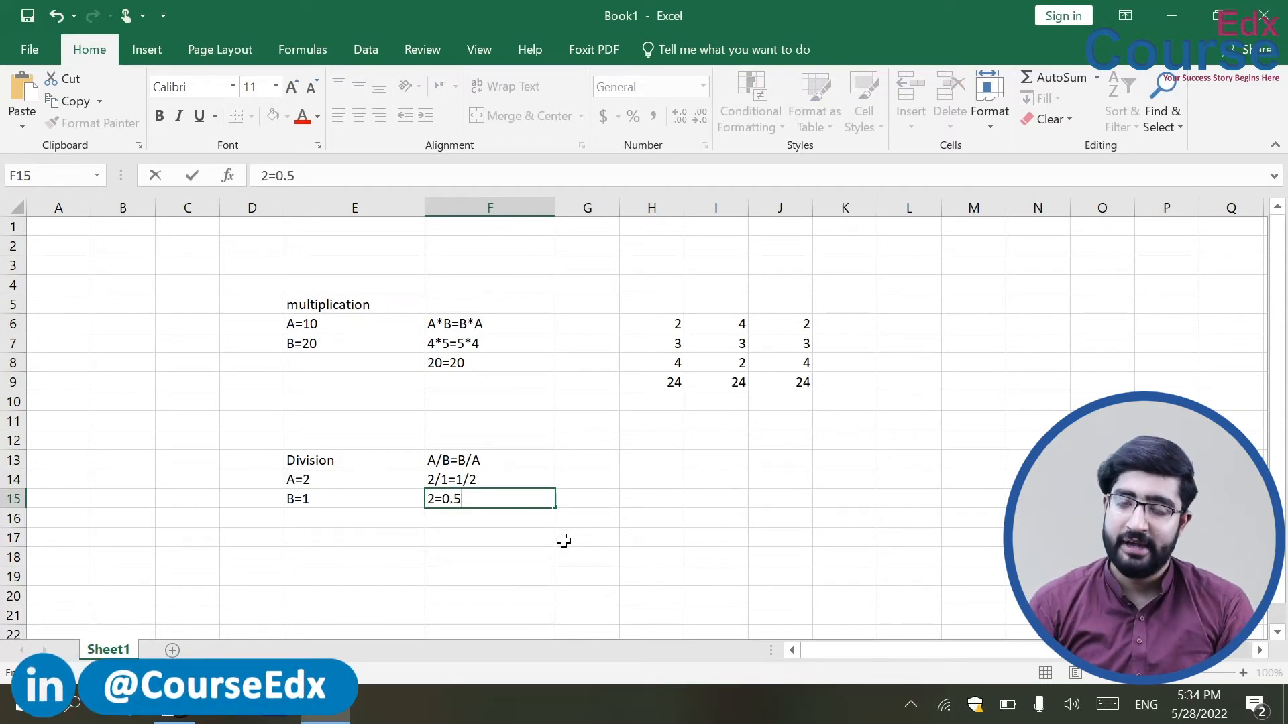
Step: Launch the Windows Calculator with the Run command calc and compute 2 ÷ 1
key("super+r")
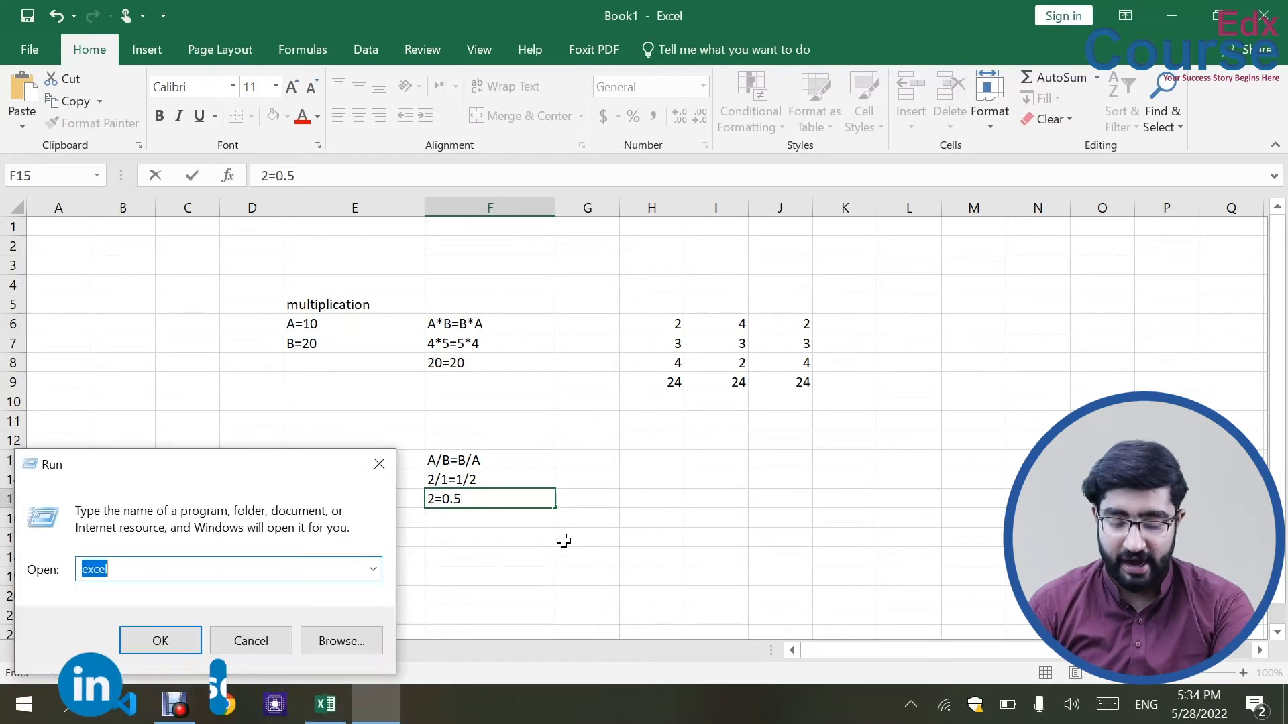
type("calc")
key("Return")
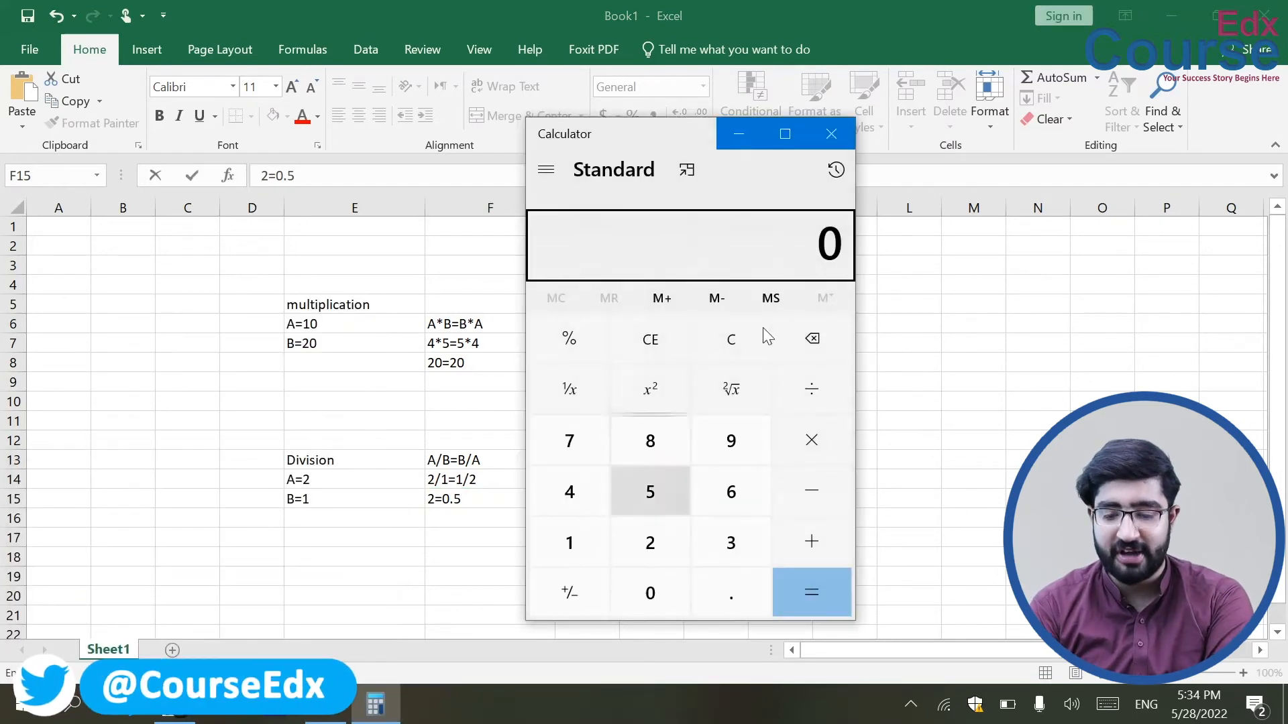
left_click(674, 540)
left_click(813, 405)
left_click(583, 530)
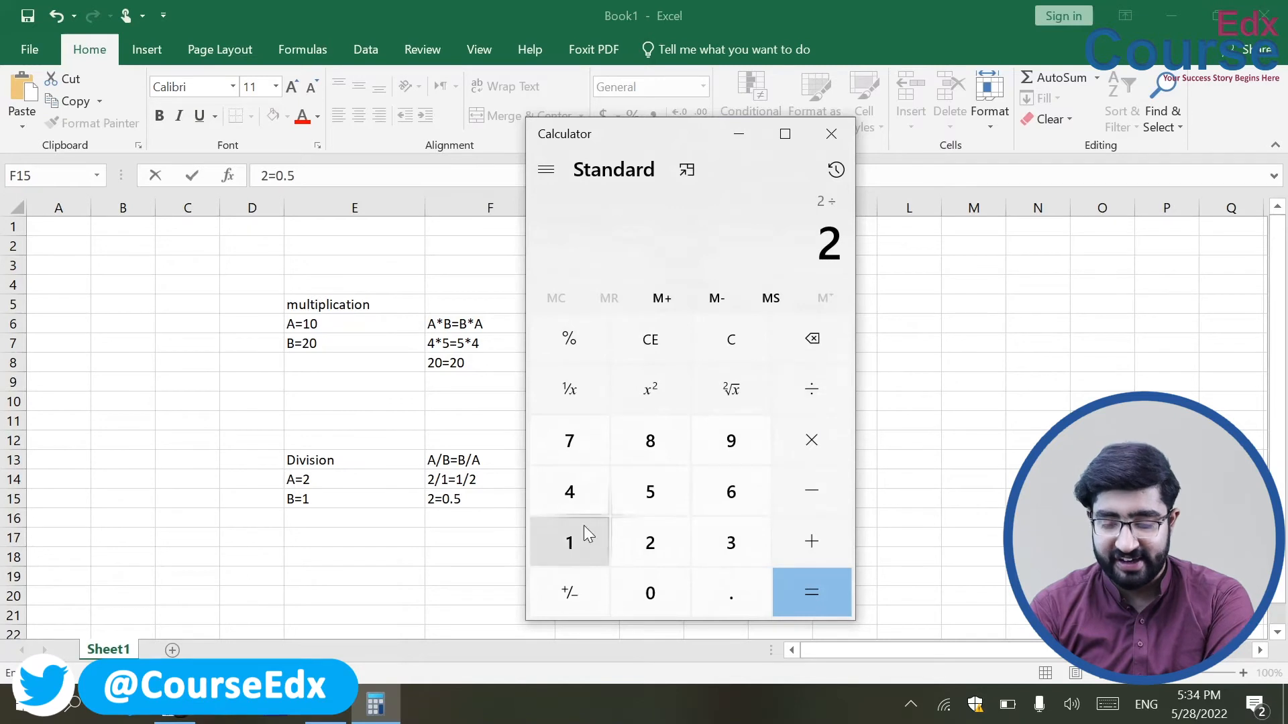
left_click(805, 587)
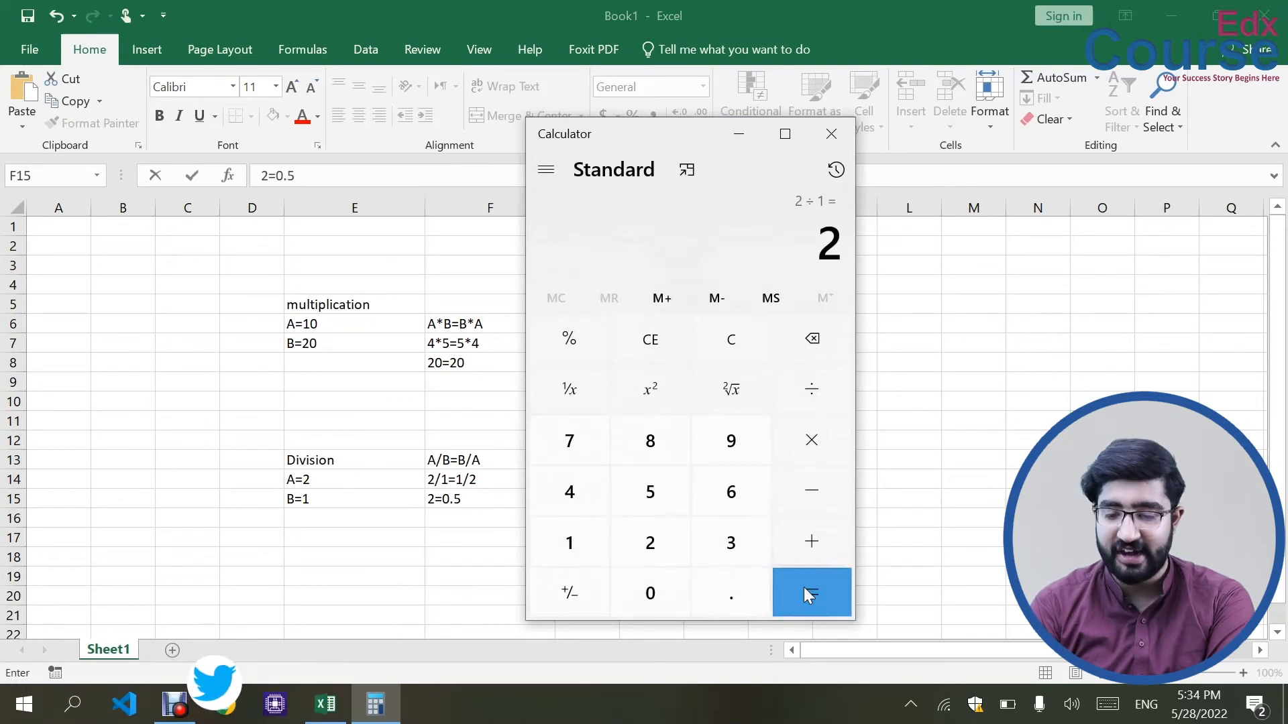
Step: Compute 1 ÷ 2 in the Calculator, close it and return to the comparison in cell F15
left_click(650, 339)
left_click(584, 545)
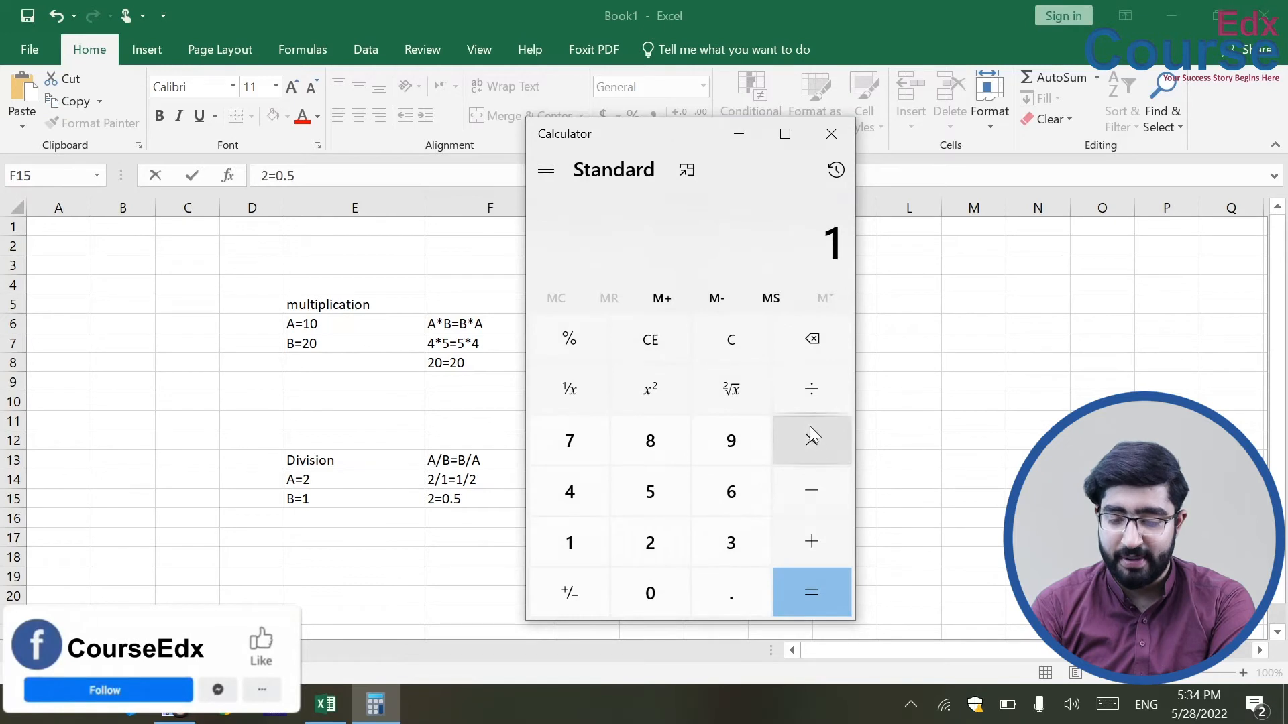
left_click(809, 403)
left_click(669, 533)
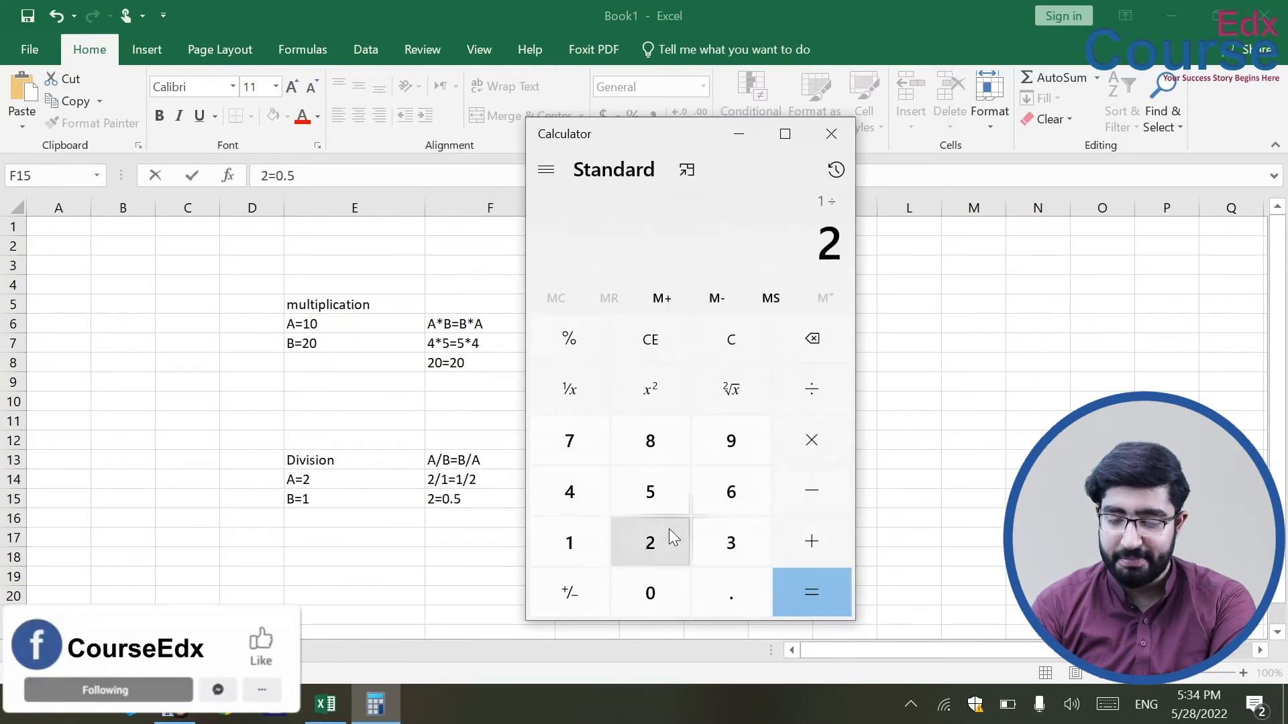
left_click(818, 605)
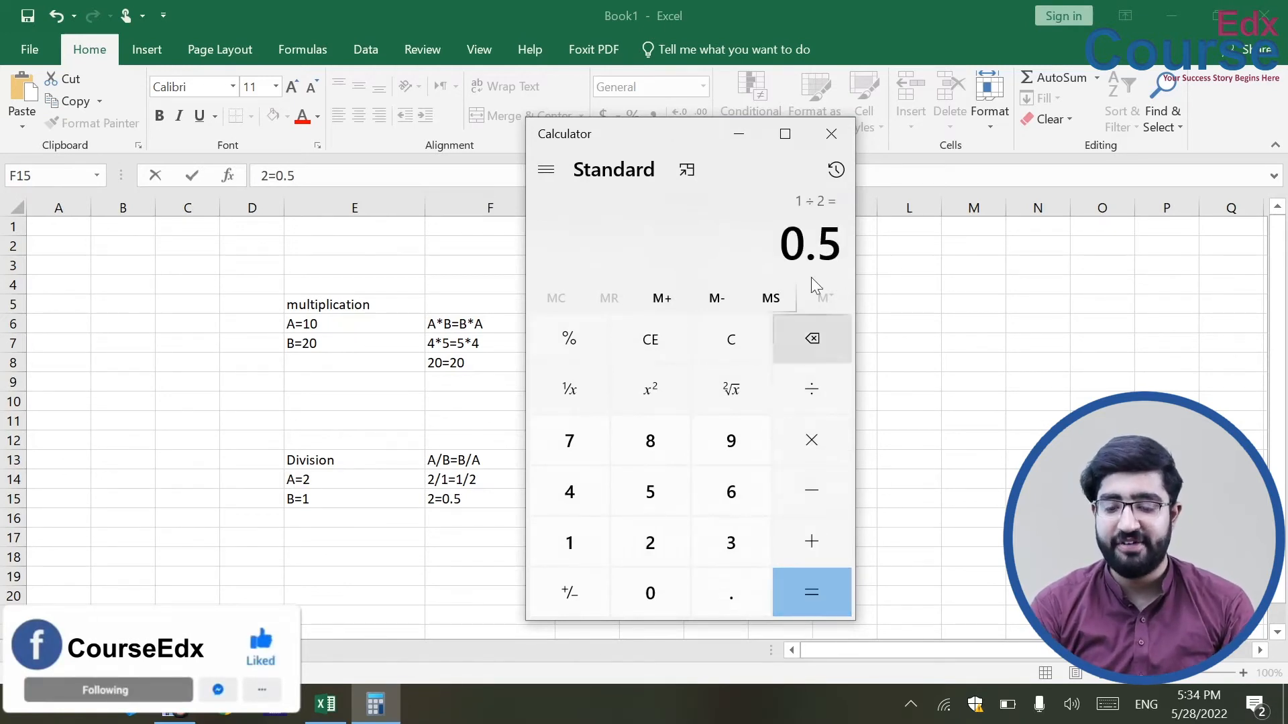
left_click(832, 128)
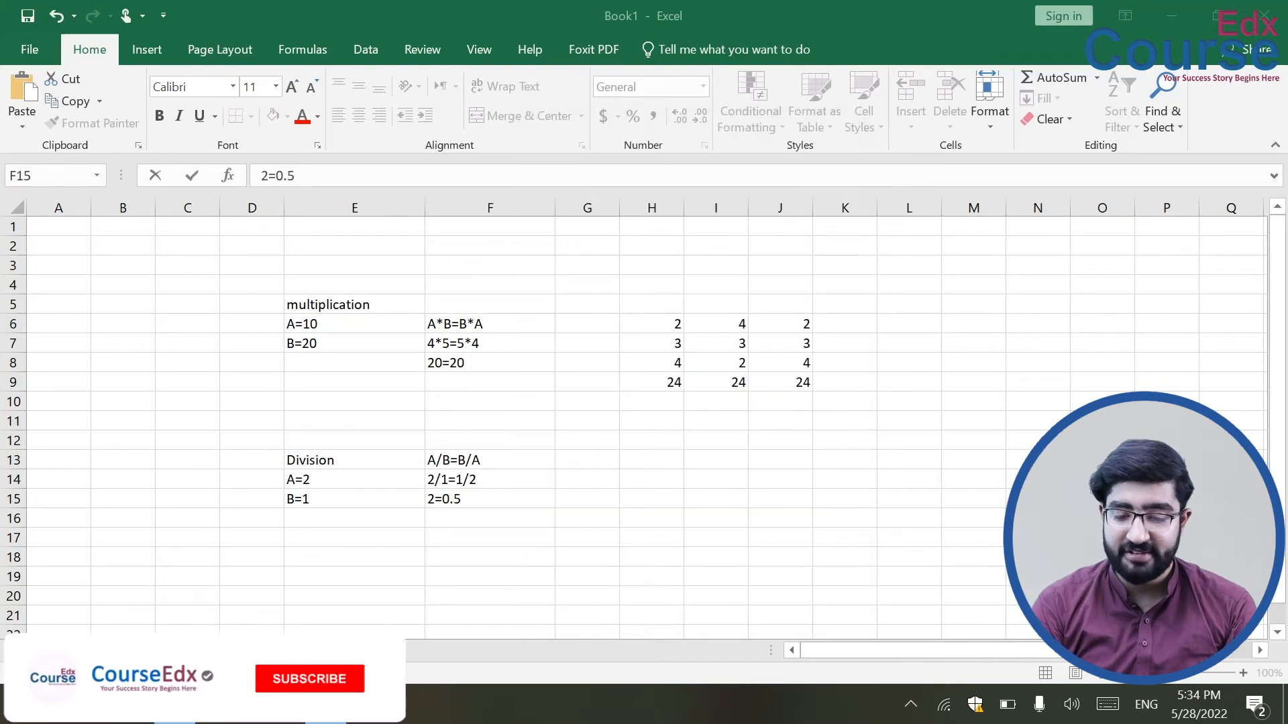
left_click(510, 563)
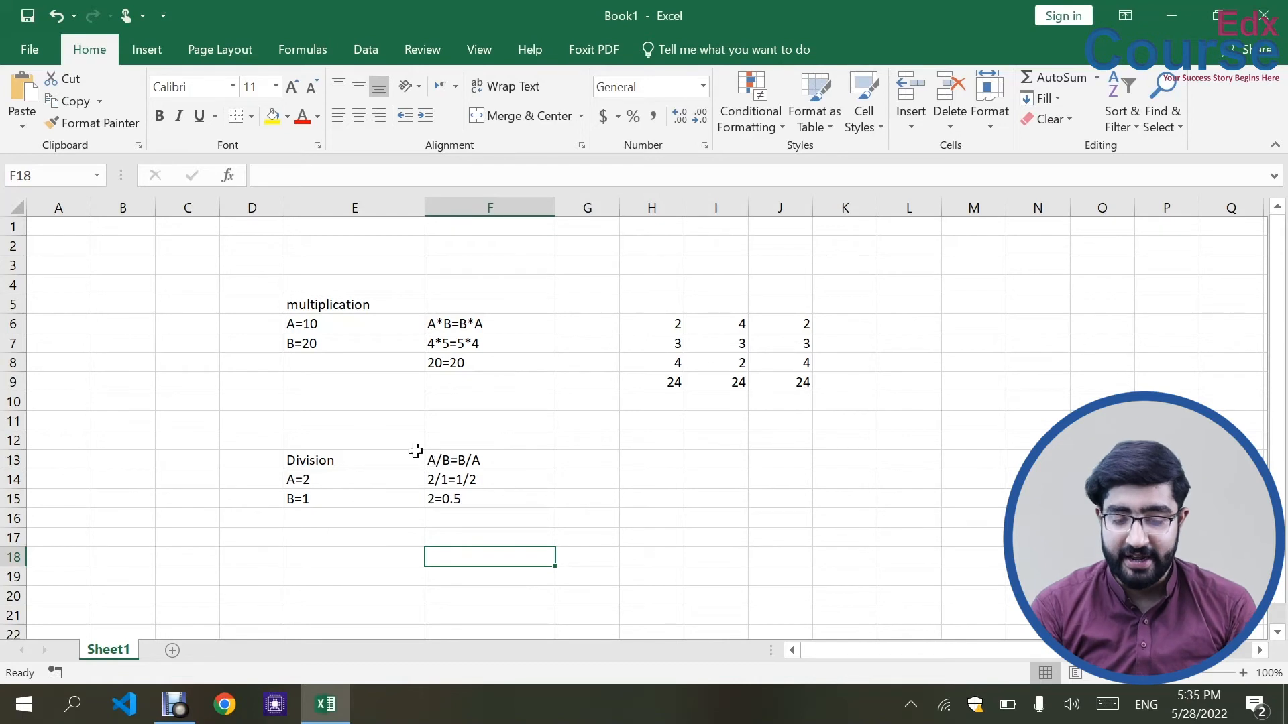
left_click(429, 497)
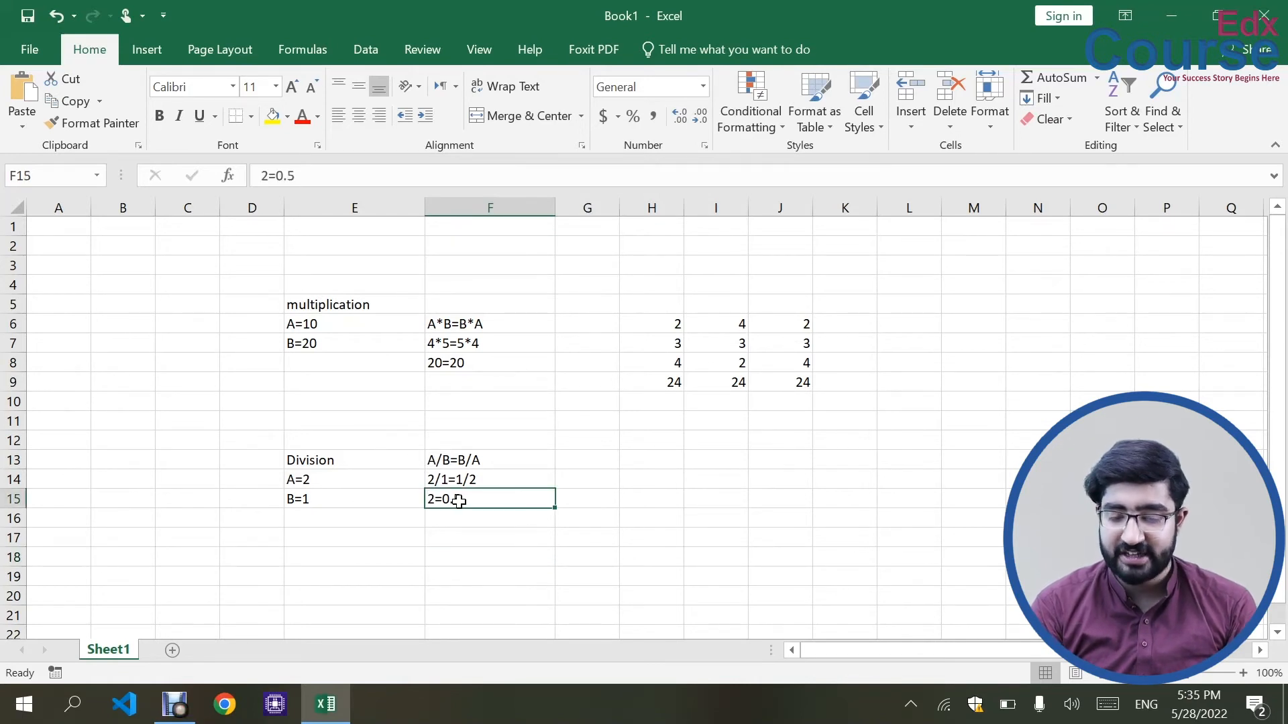
left_click(588, 551)
type("=divi")
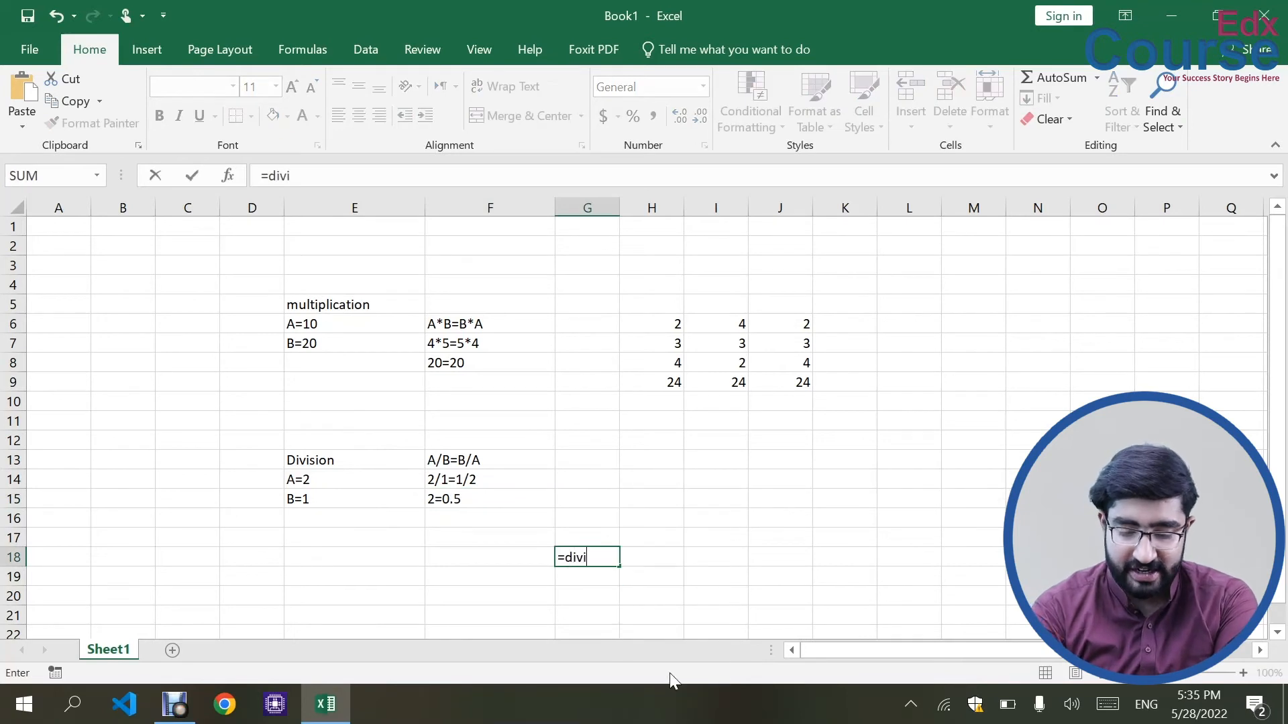
type("de")
key("BackSpace")
key("BackSpace")
key("BackSpace")
key("BackSpace")
key("BackSpace")
key("BackSpace")
key("BackSpace")
type("=divisio")
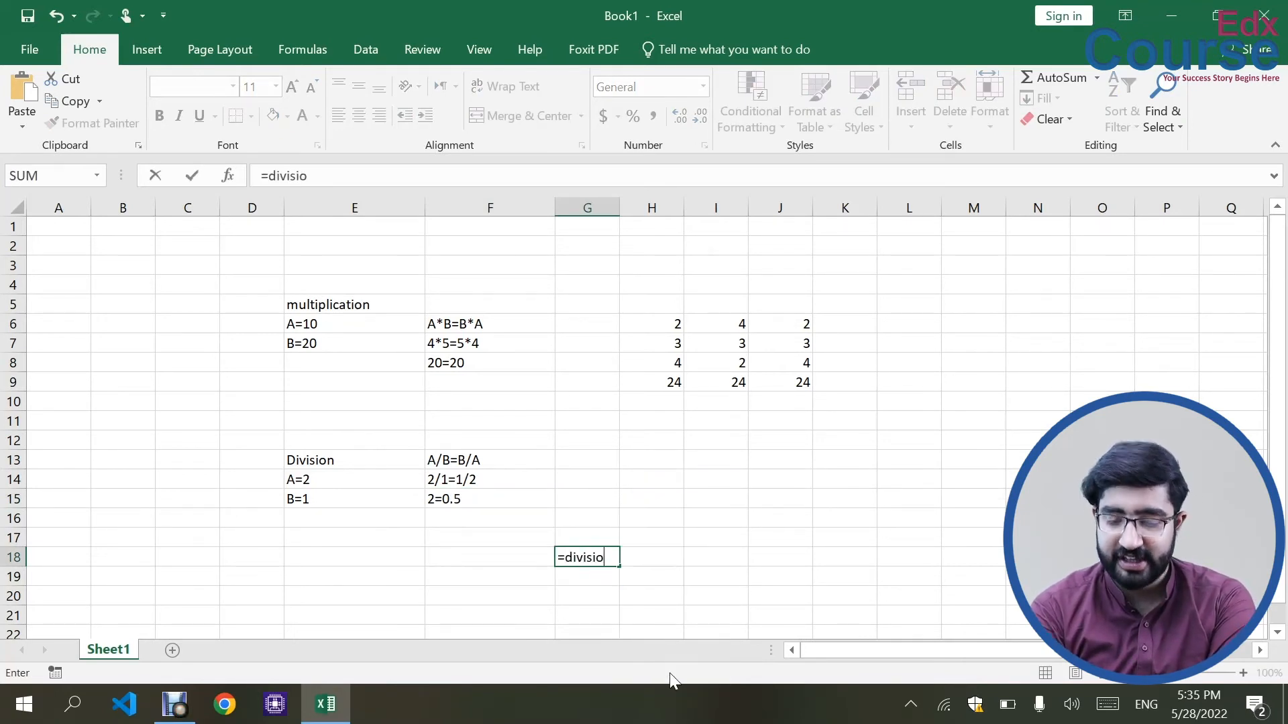
key("Escape")
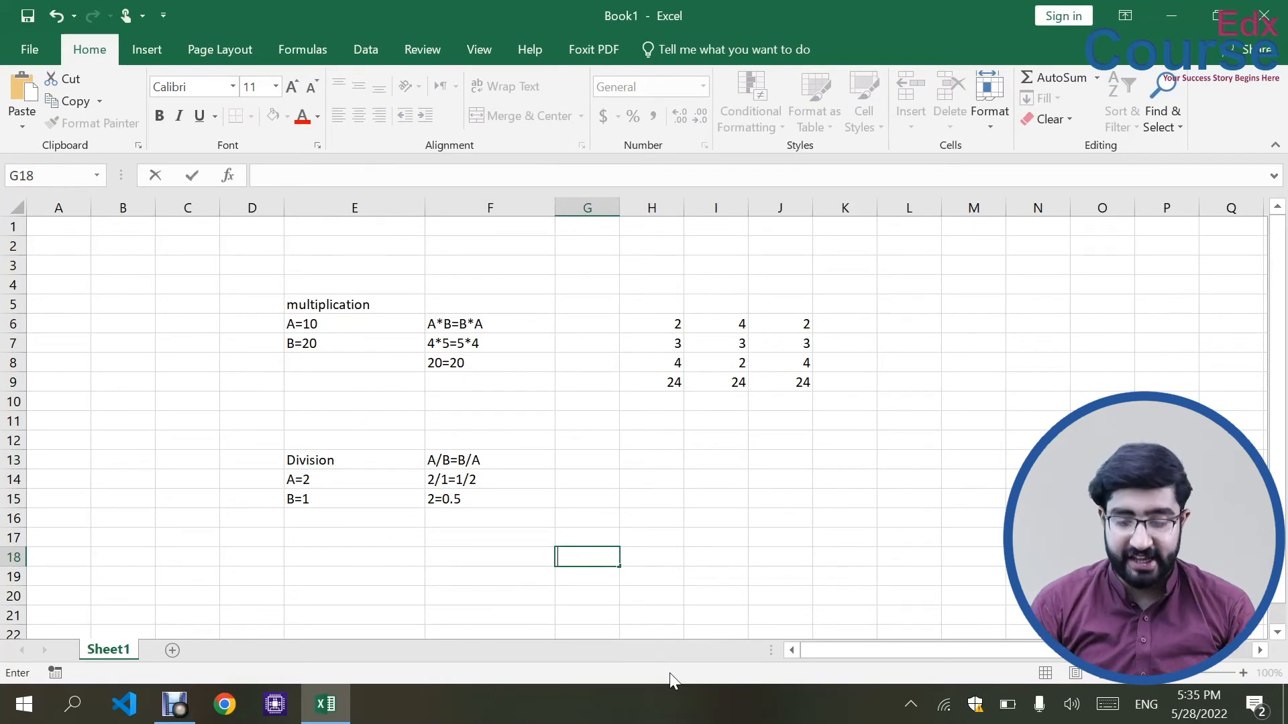
Step: Enter the numbers 10 and 20 in cells I13 and I14
left_click(735, 458)
type("10")
key("Return")
type("20")
key("Return")
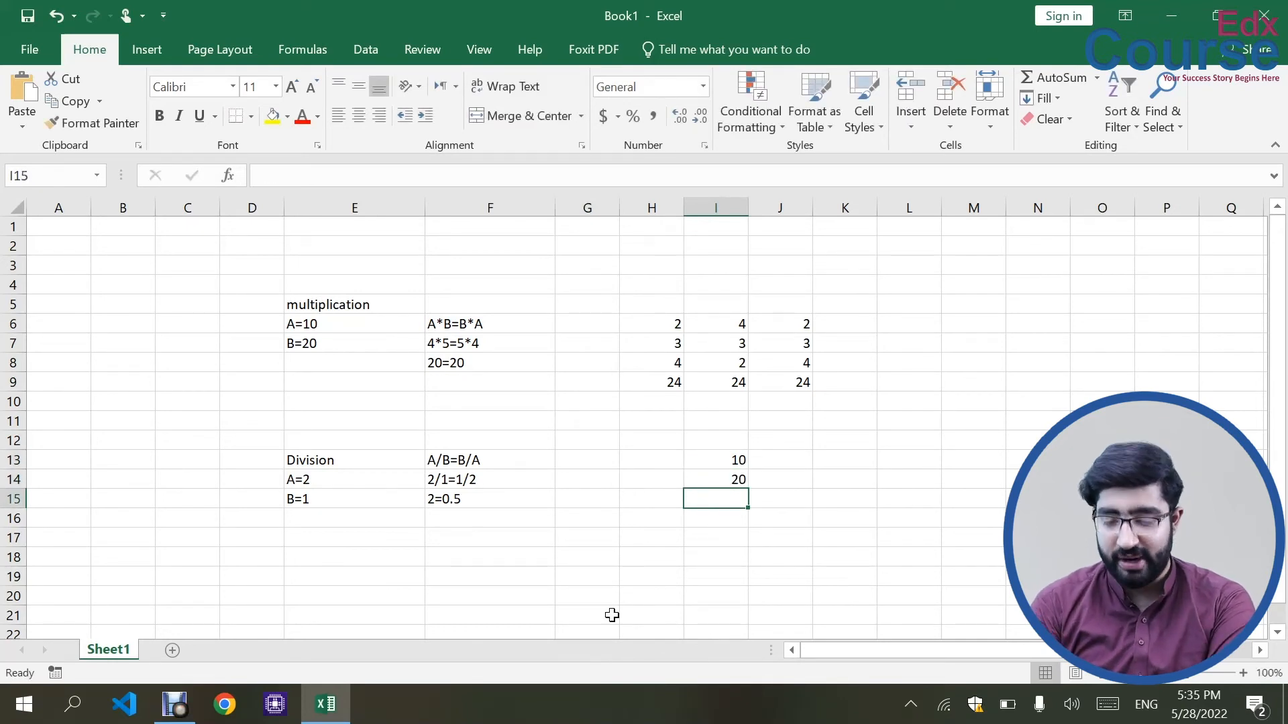
Step: Divide the value in I14 by the one in I13 with the formula =I14/I13 in cell J17
left_click(851, 574)
left_click(757, 530)
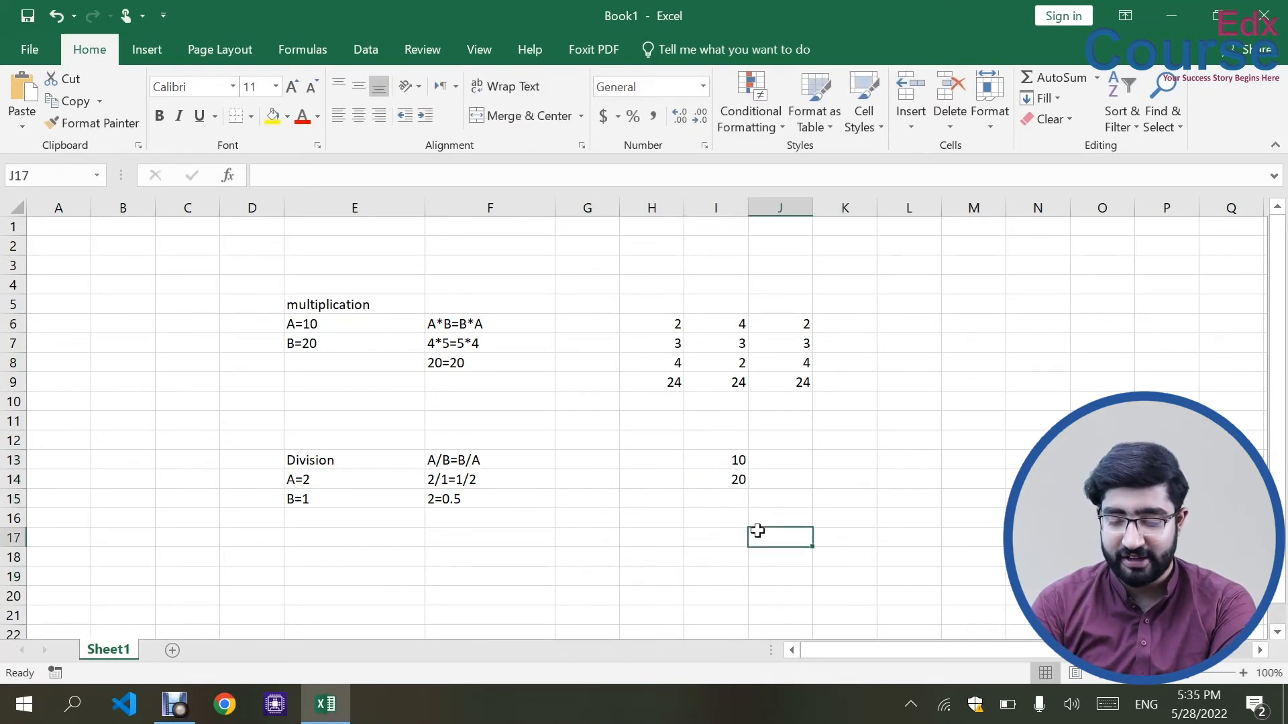
type("=")
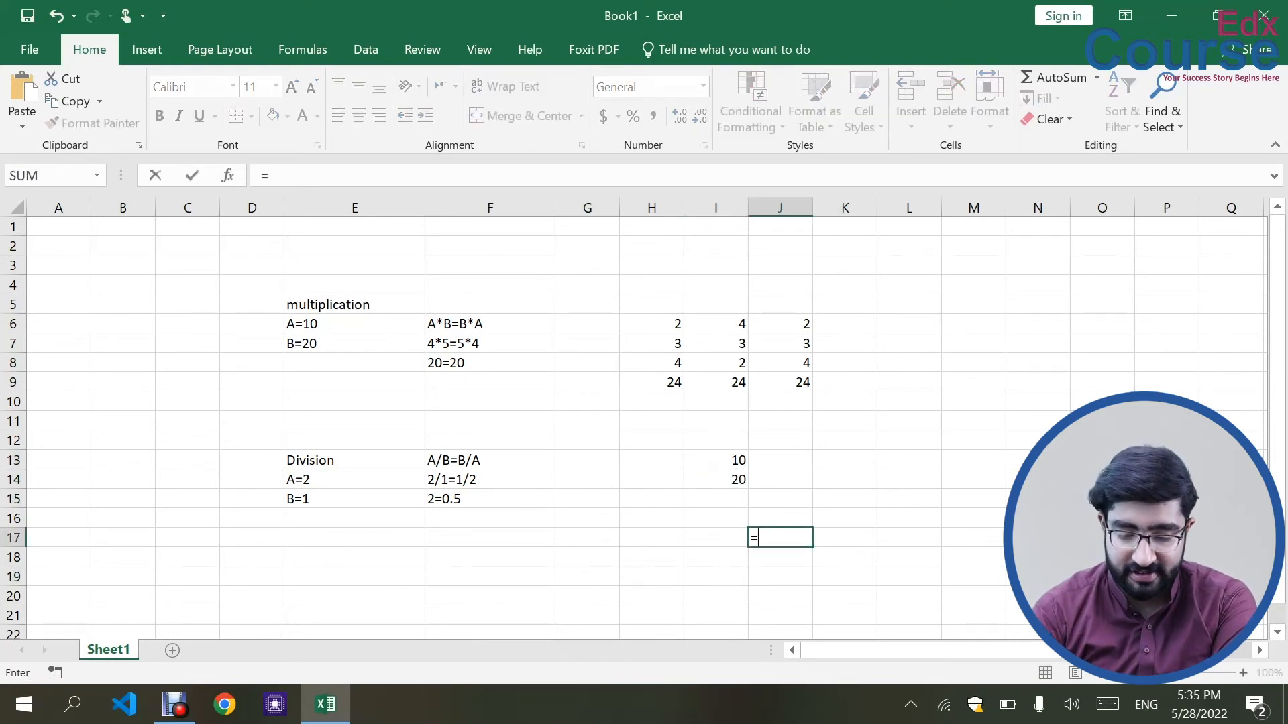
left_click(729, 478)
type("/")
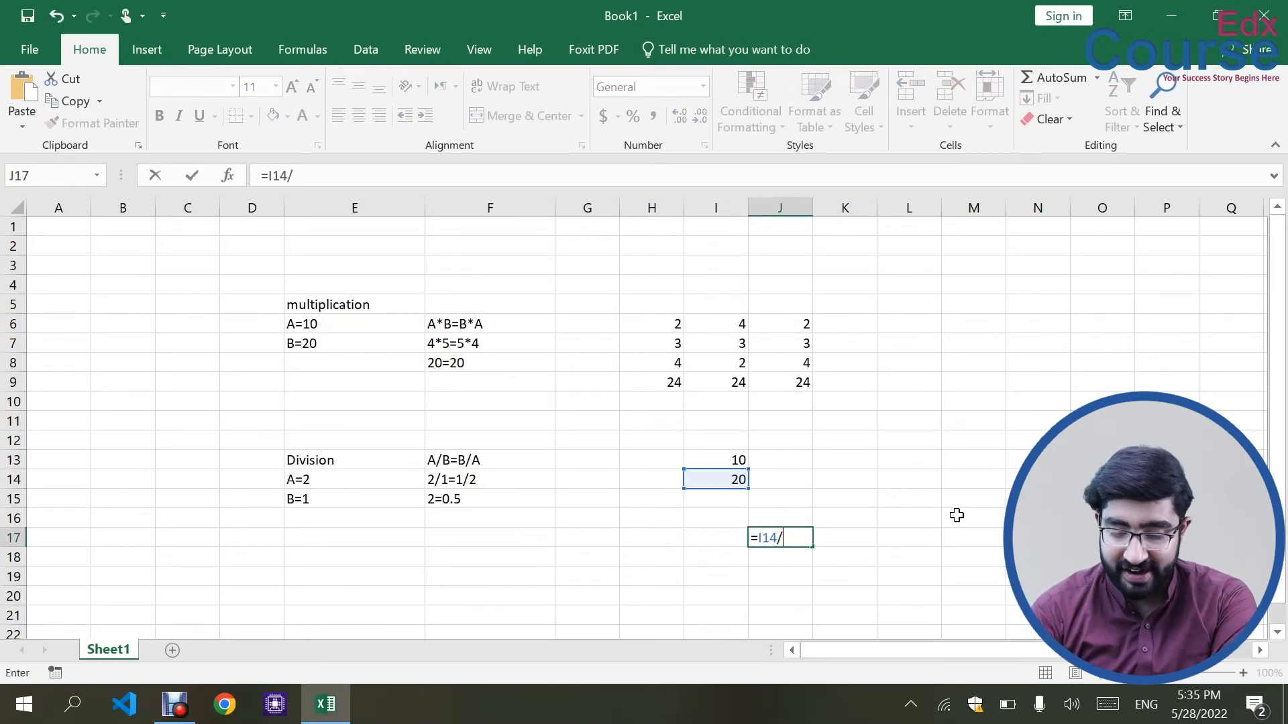
left_click(708, 461)
key("Return")
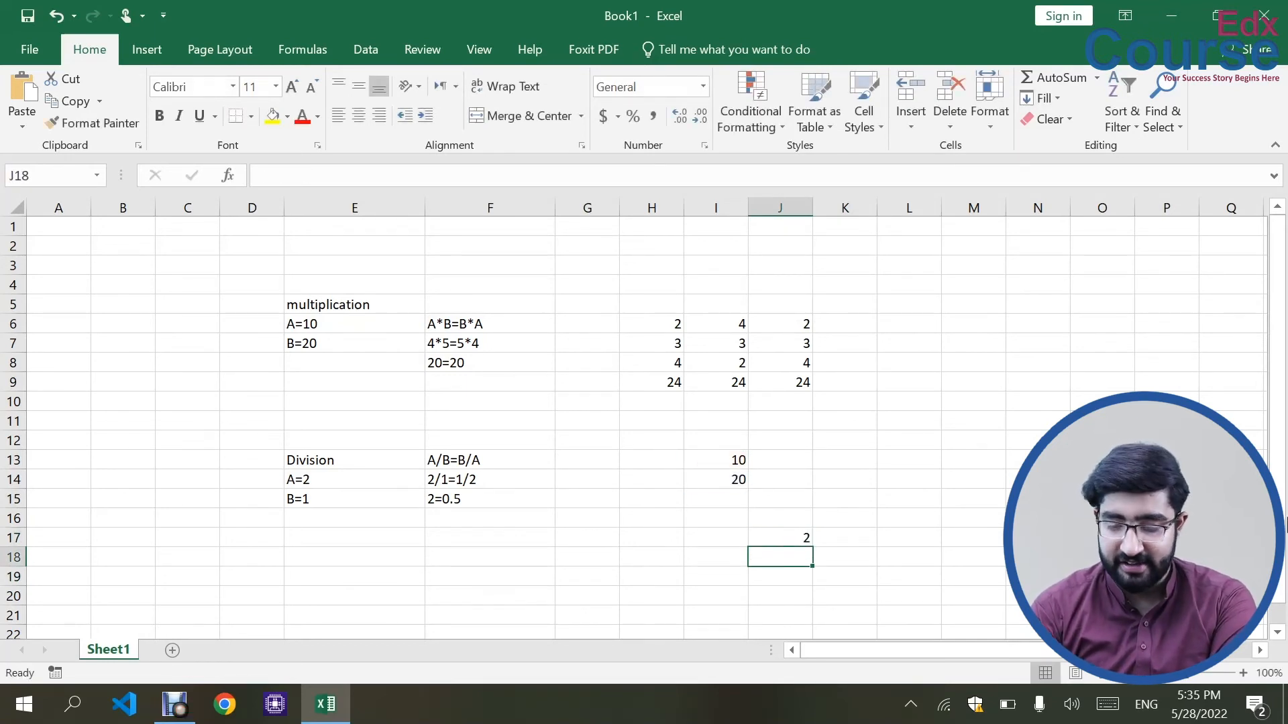
Step: Clear the division formula from cell J17
left_click(832, 460)
left_click(767, 533)
key("Delete")
Step: Enter the formula =I14/I13 in cell I15, directly below the two numbers
left_click(728, 498)
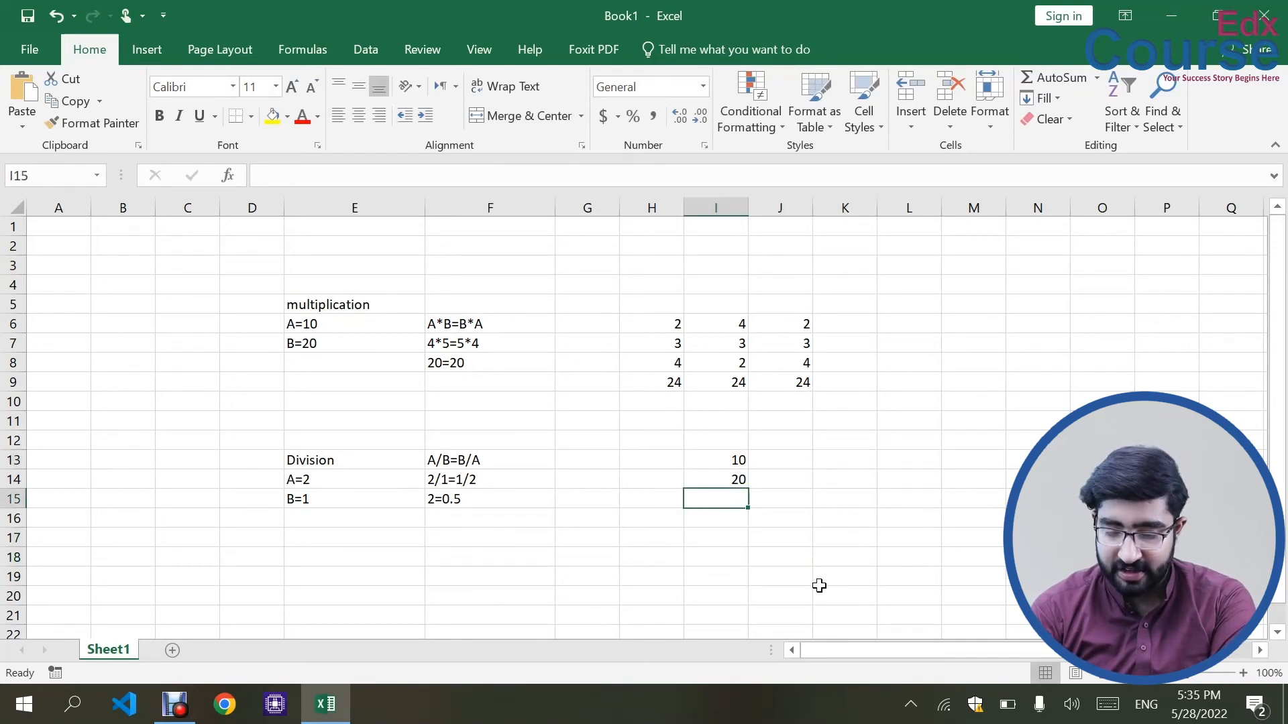
type("=")
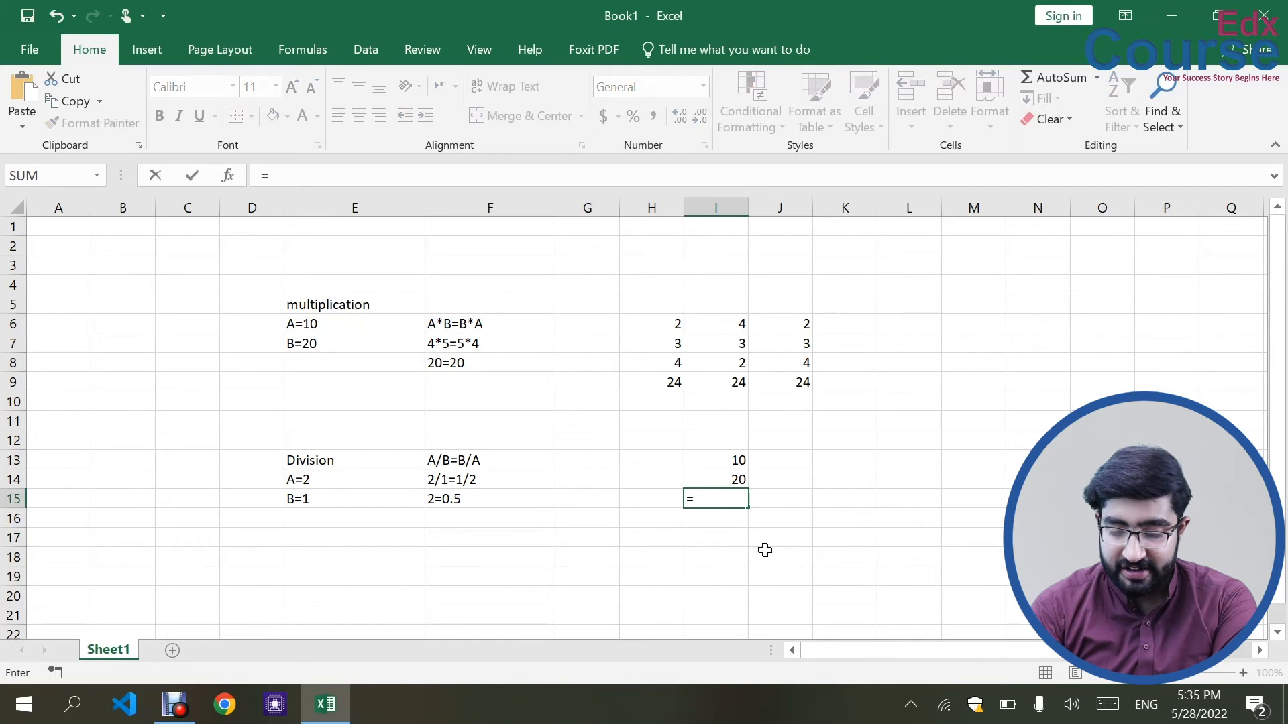
left_click(718, 479)
type("/")
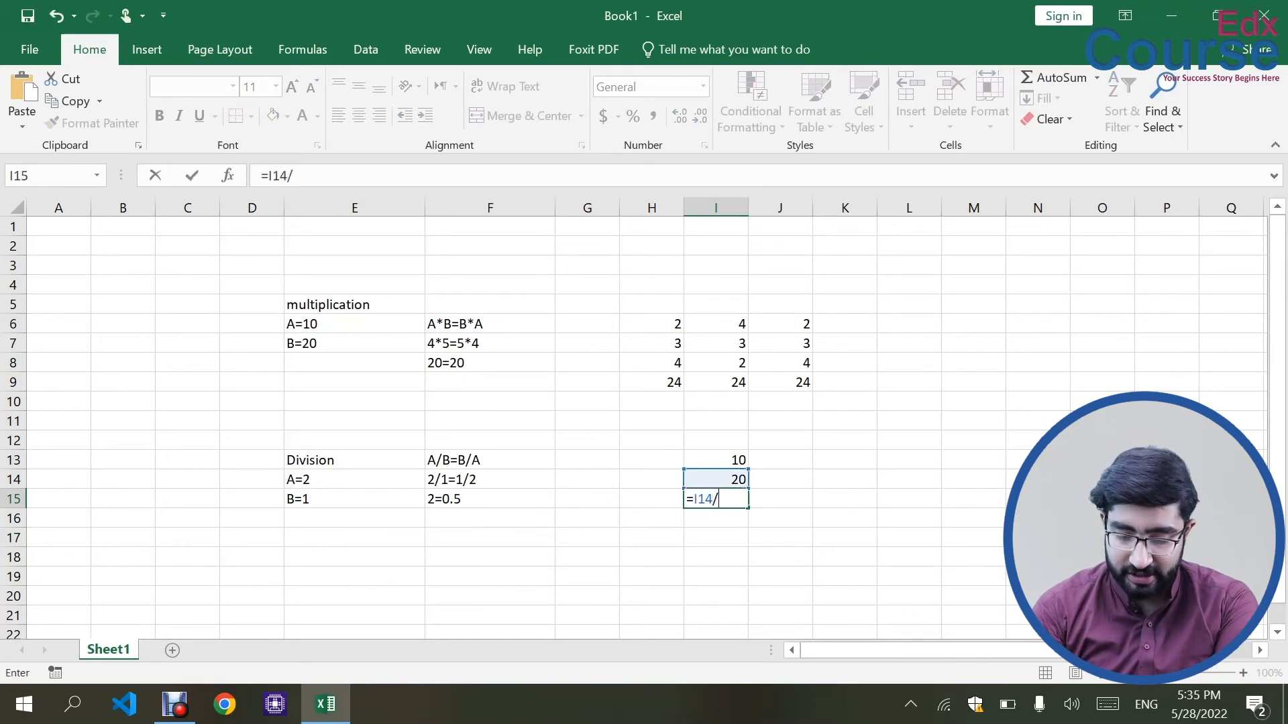
left_click(727, 460)
key("Return")
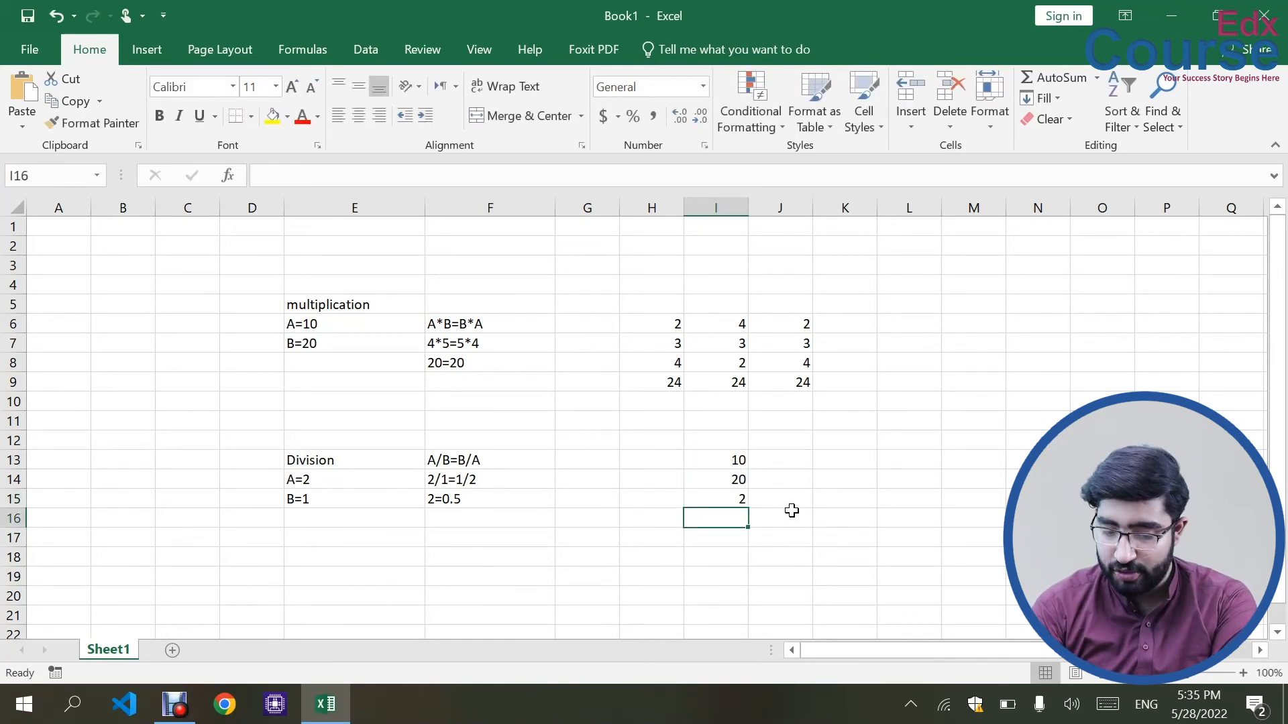
Step: Enter the numbers 20 and 10 in cells J13 and J14
left_click(776, 460)
type("20")
key("Return")
type("10")
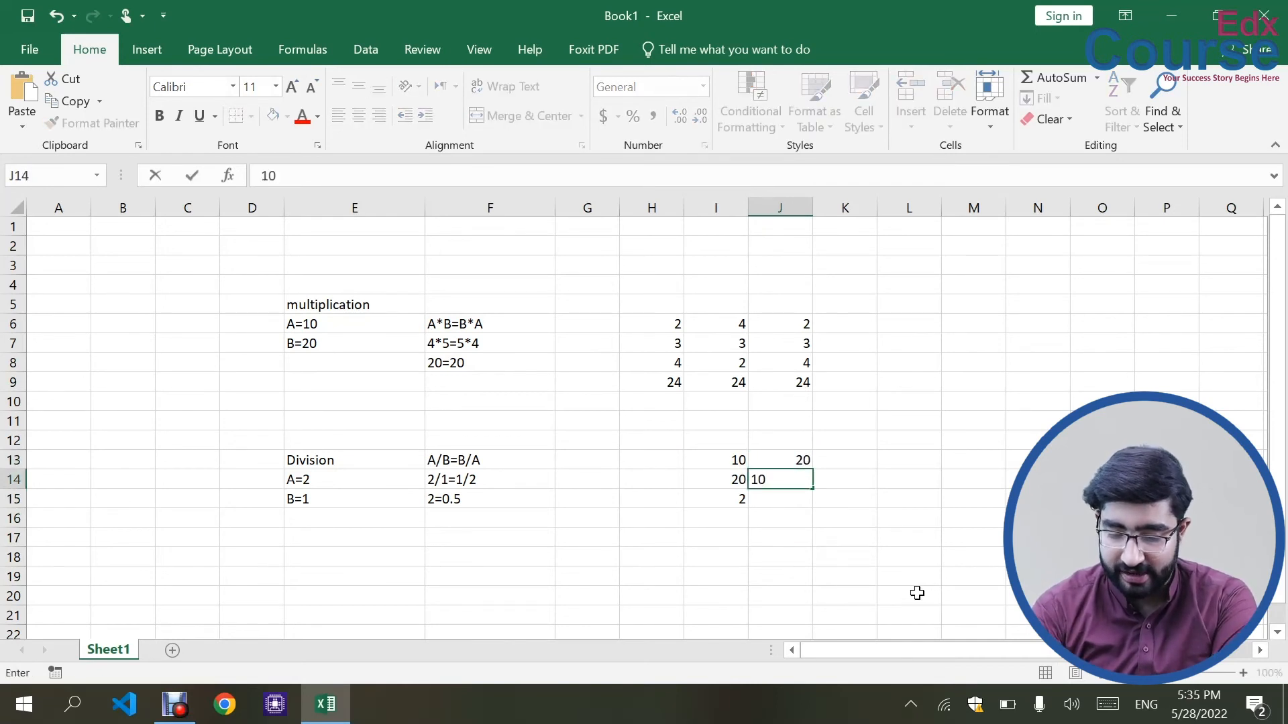
Step: Try to start a division formula in cell J15, then abandon it and clear the numbers in J13 and J14
left_click(782, 502)
type("=")
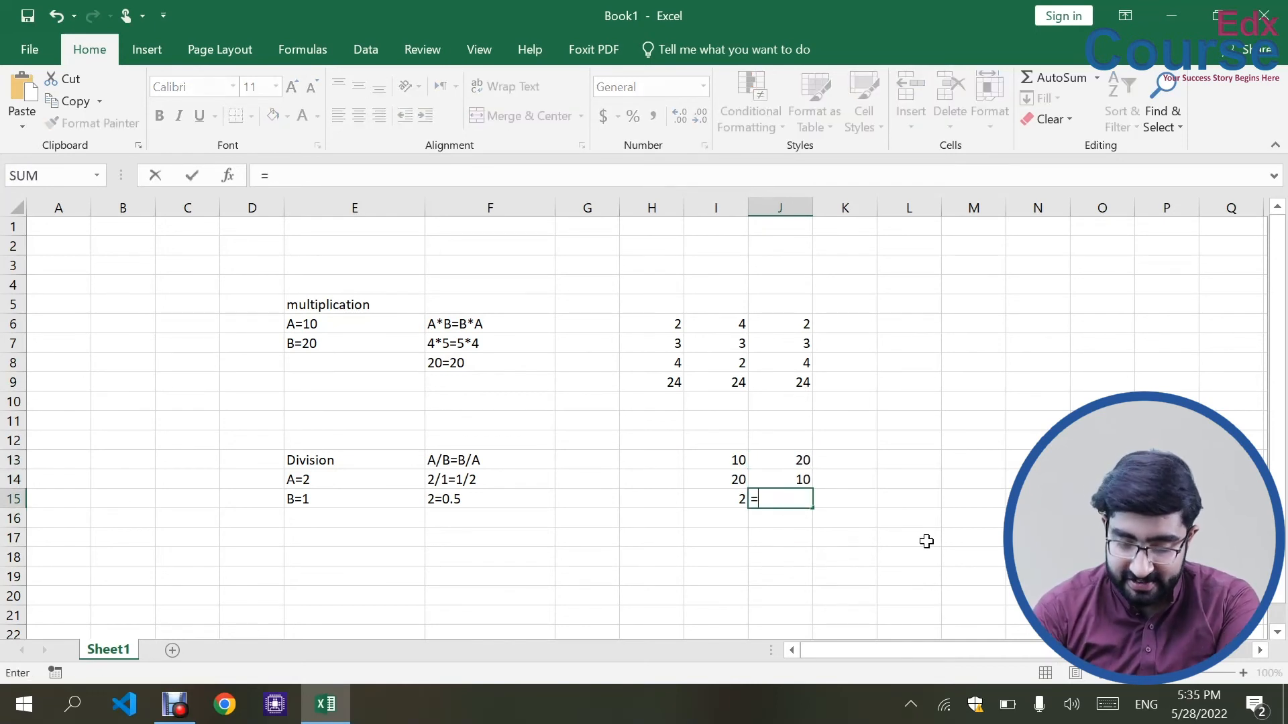
left_click(794, 458)
key("BackSpace")
key("BackSpace")
key("BackSpace")
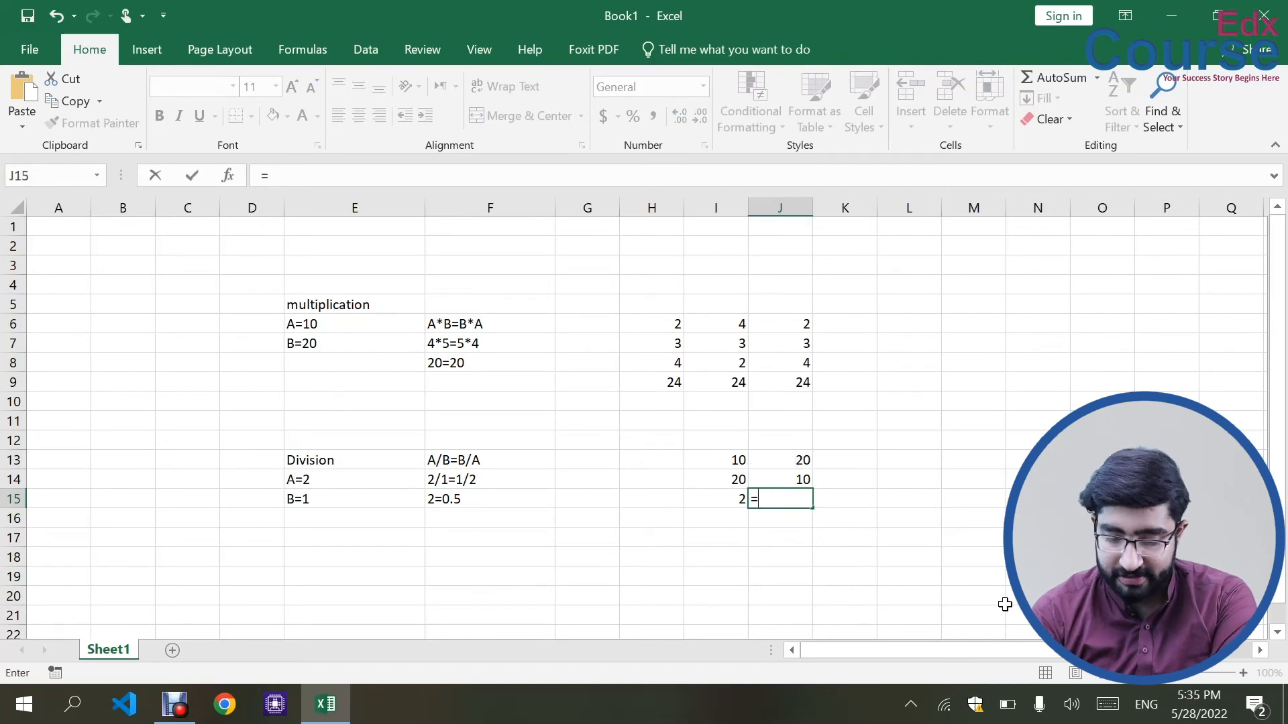
left_click(780, 475)
left_click(797, 459)
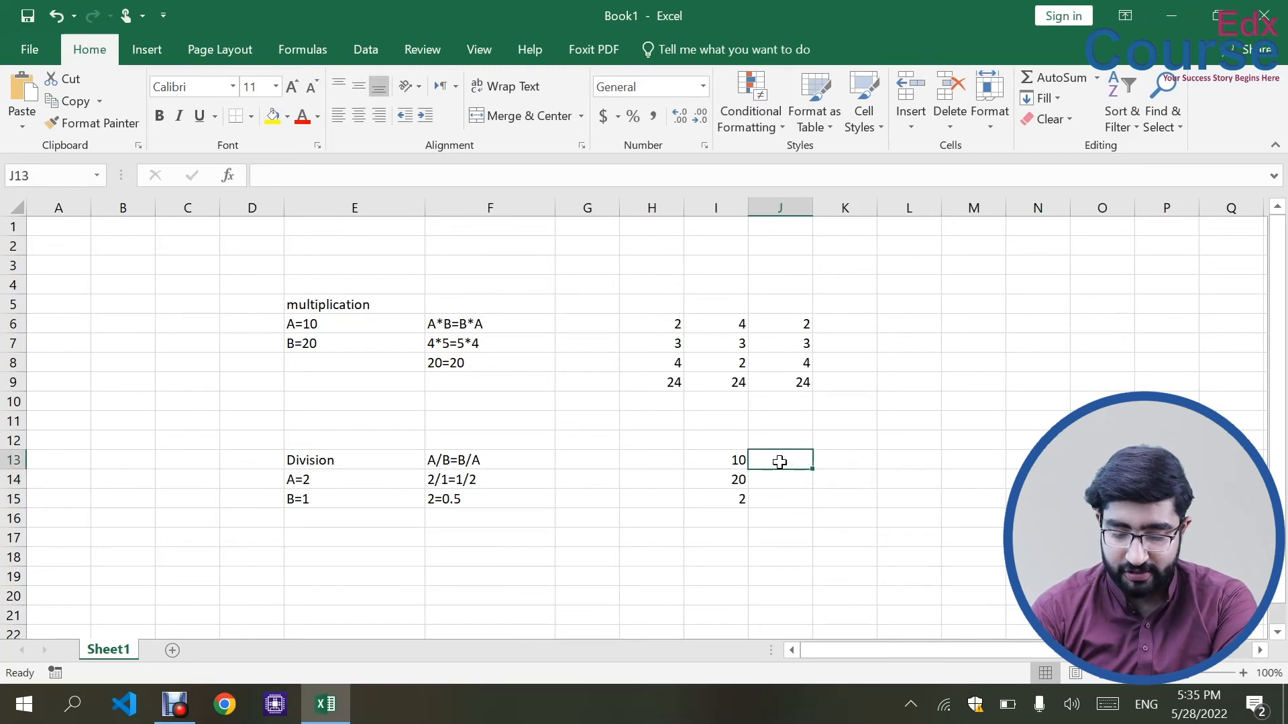
type("20")
key("Return")
left_click(781, 462)
key("Delete")
Step: Enter the numbers 10 and 20 in cells J13 and J14
type("10")
key("Return")
type("20")
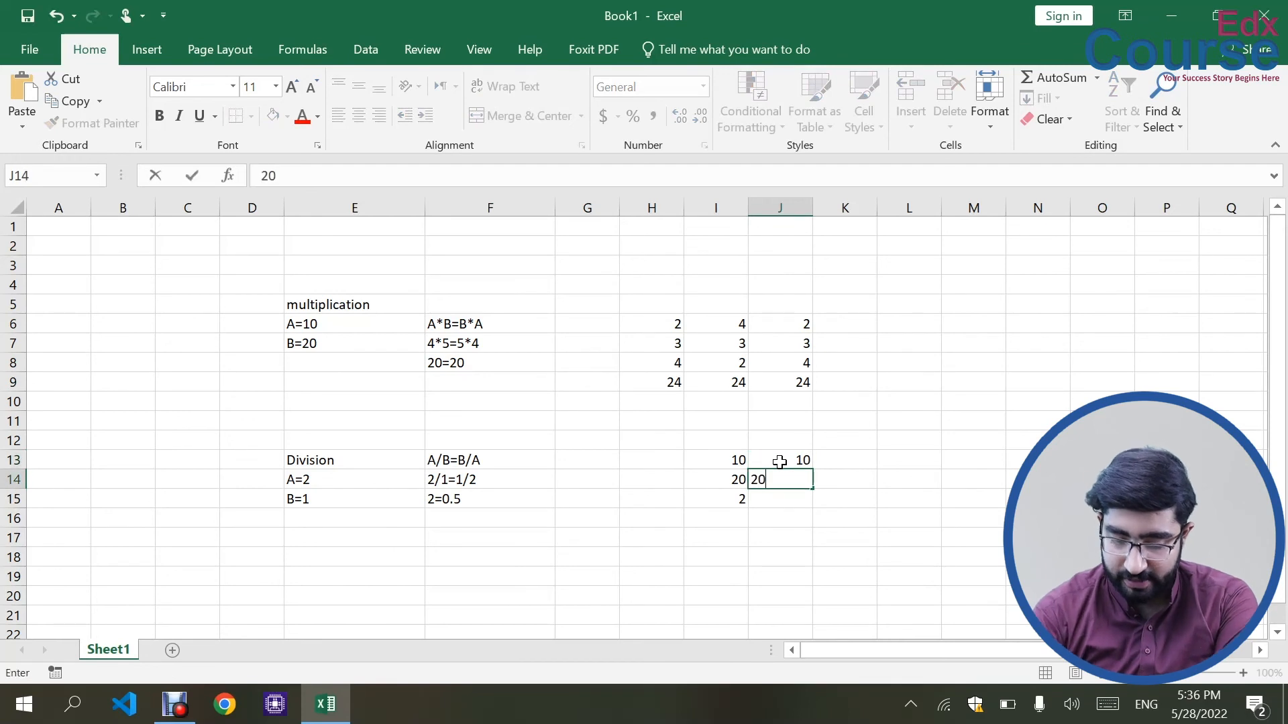
key("Return")
Step: Divide the first number by the second in reverse order with the formula =J13/J14 in cell J15
type("=")
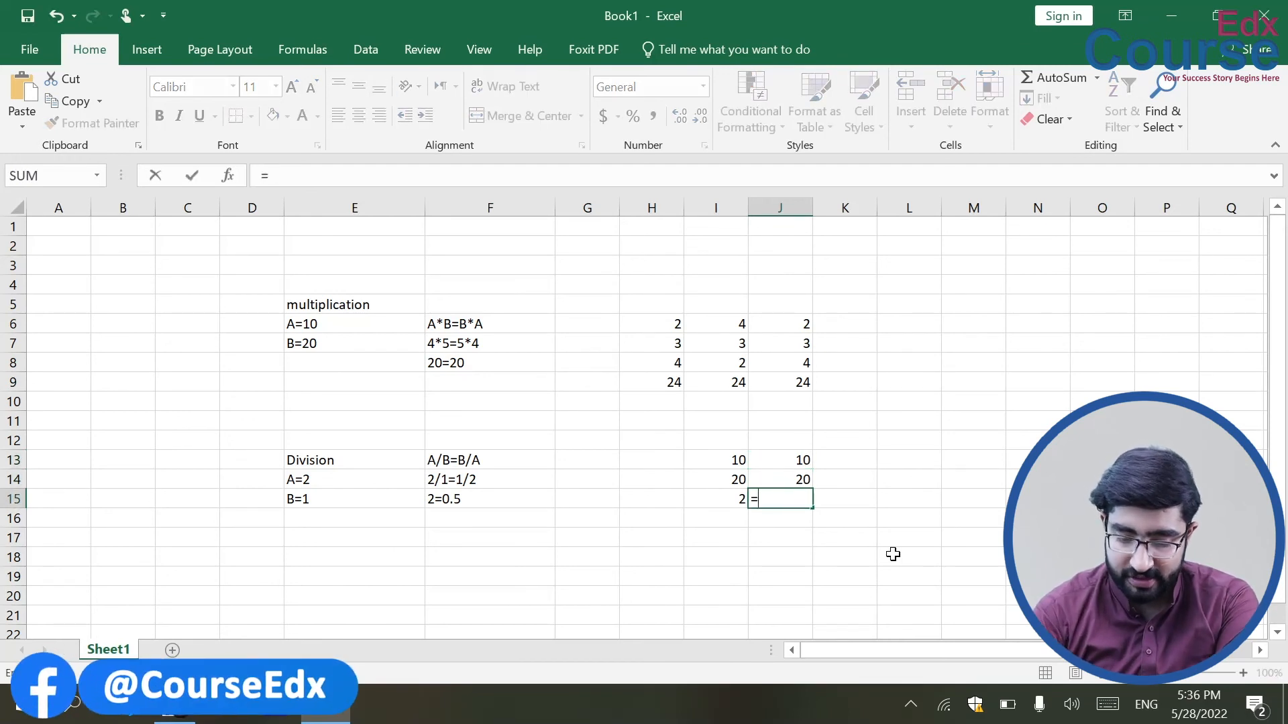
left_click(802, 461)
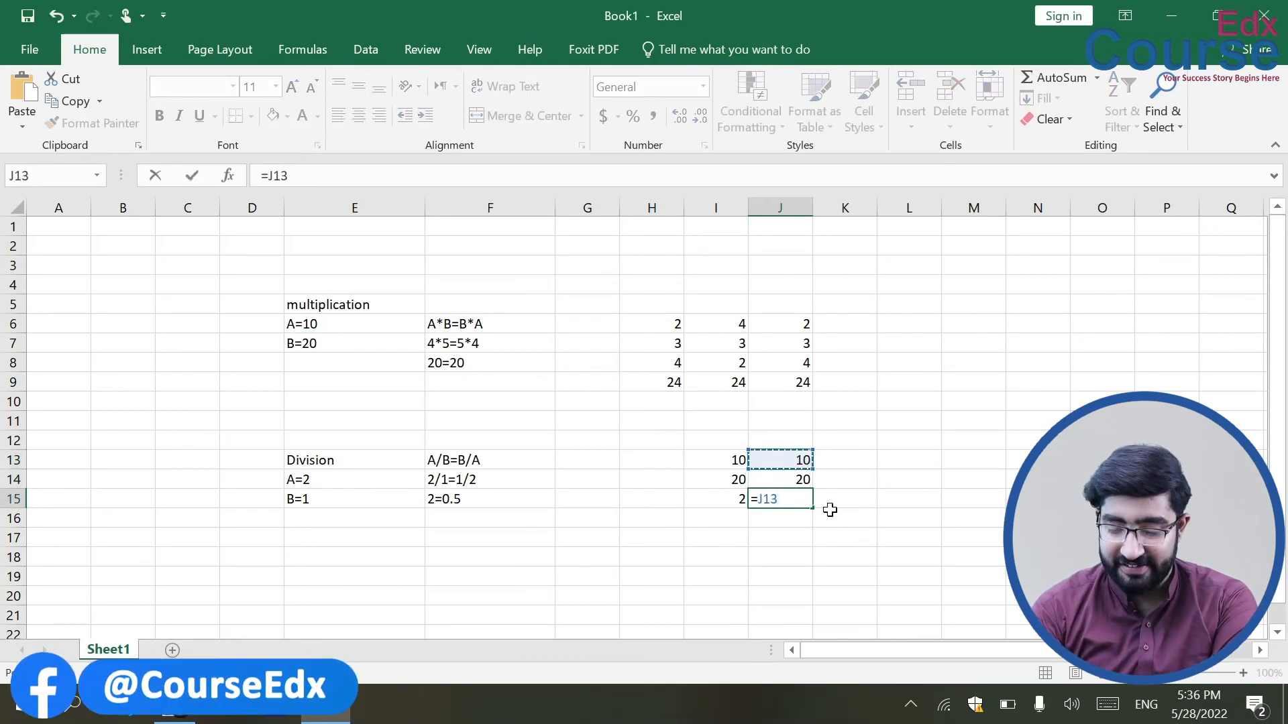
type("/")
left_click(776, 483)
key("Return")
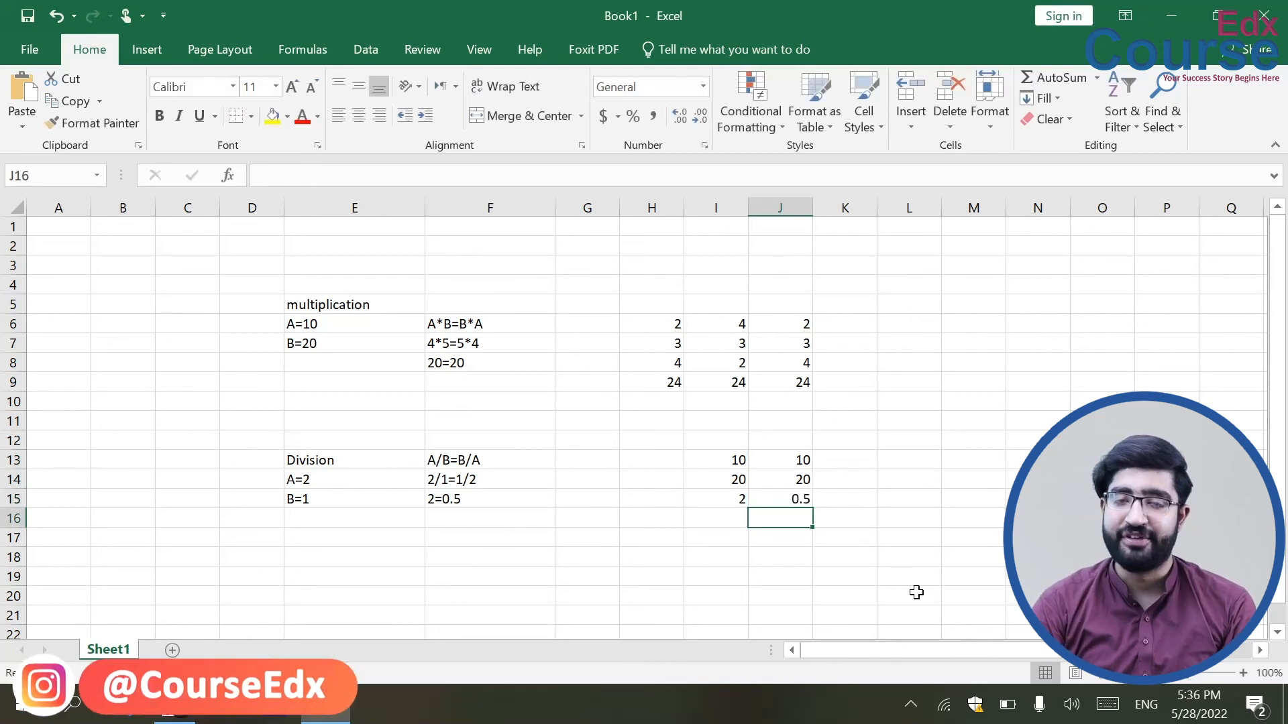
Step: Divide the three multiplication numbers in column J successively with the formula =J8/J7/J6 in cell K11
left_click(865, 421)
type("=")
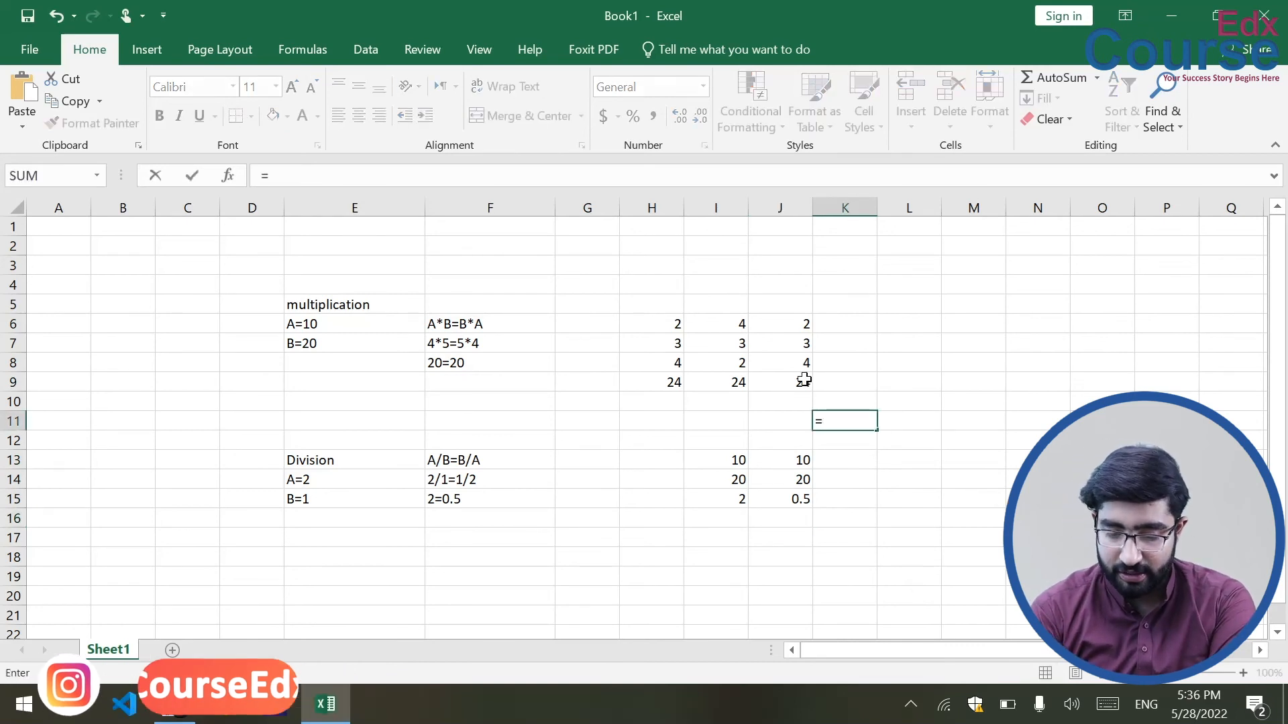
left_click(802, 362)
type("/")
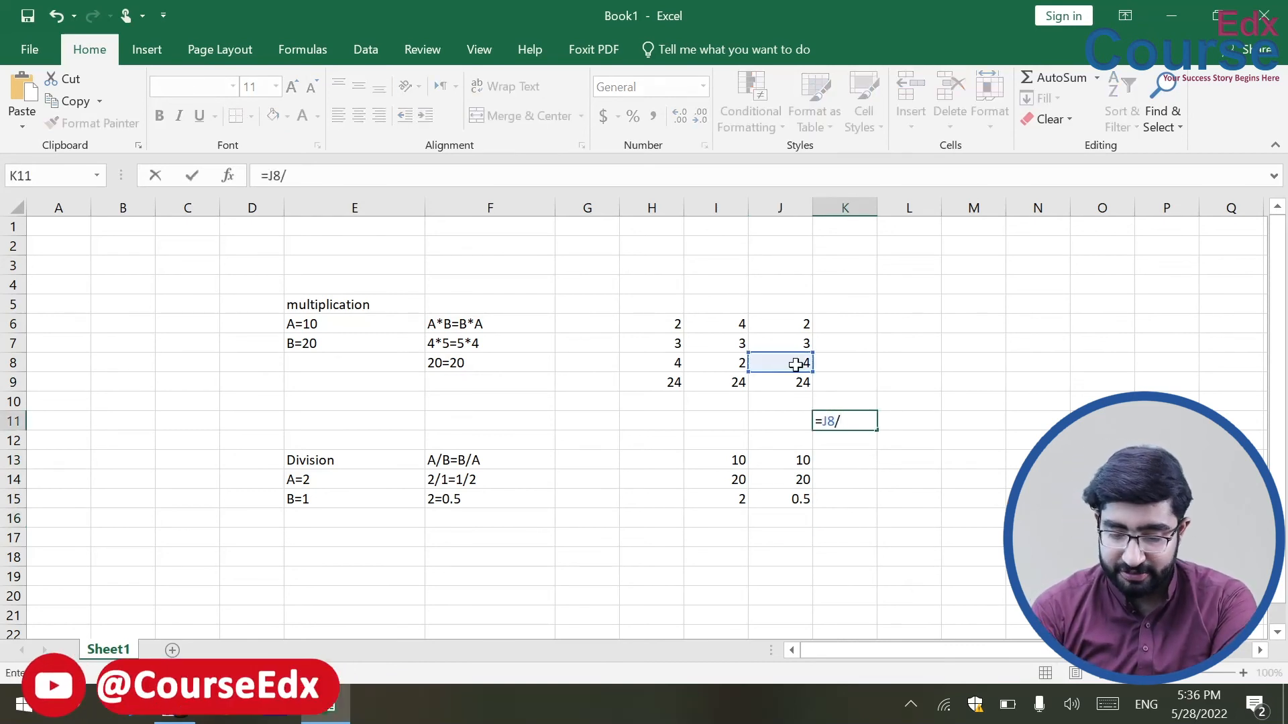
left_click(785, 343)
type("/")
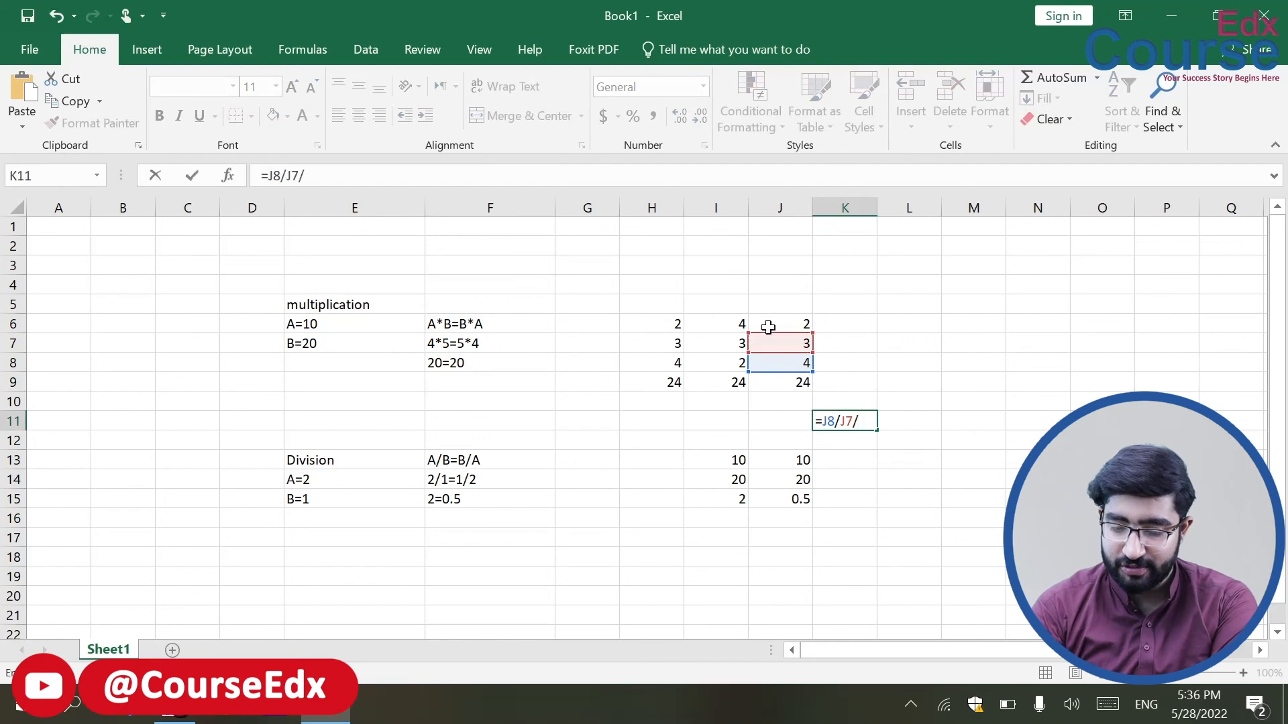
left_click(772, 324)
key("Return")
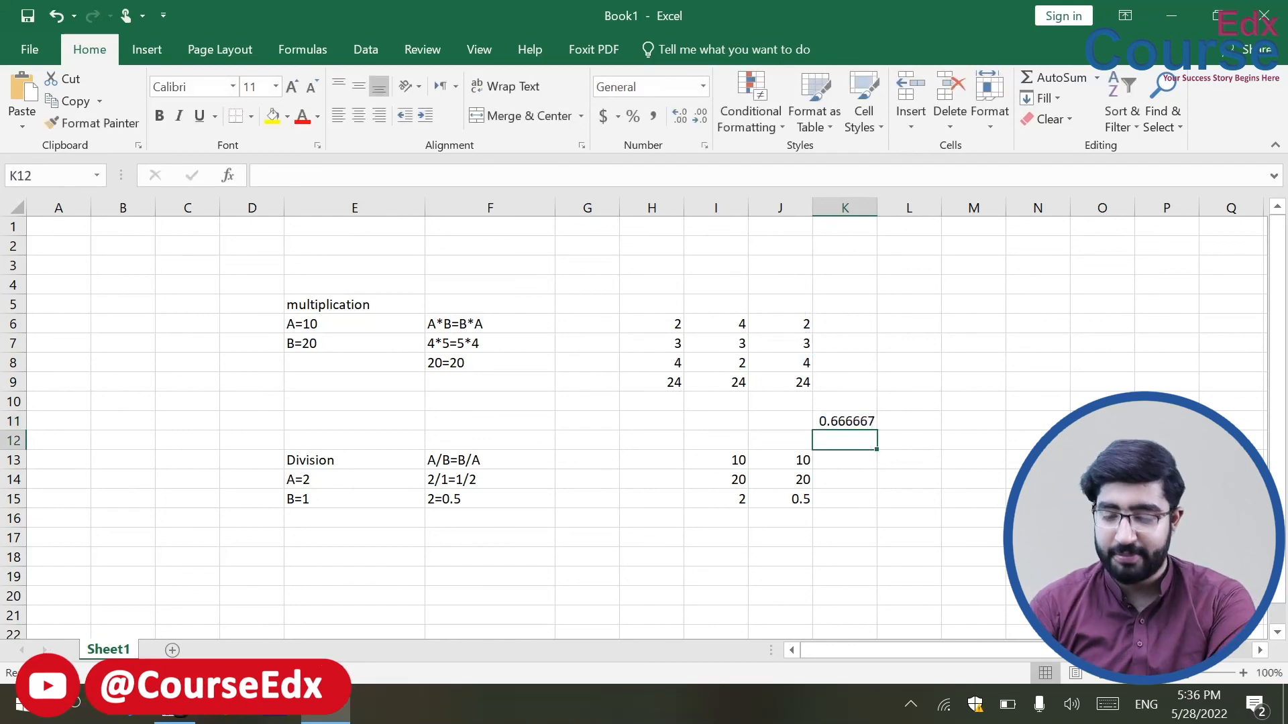